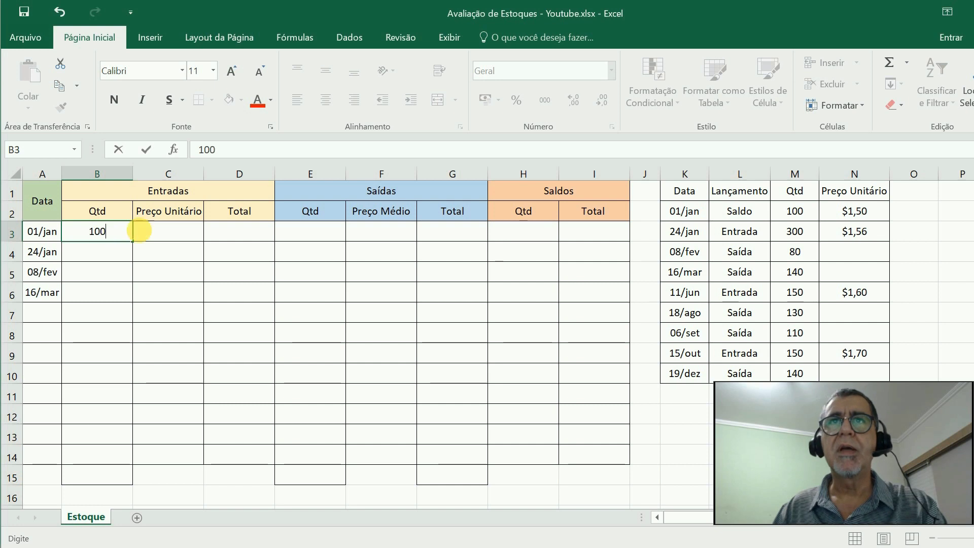
# Enter 1,5 as the unit price of the 01/jan entry in C3
pyautogui.click(193, 238)
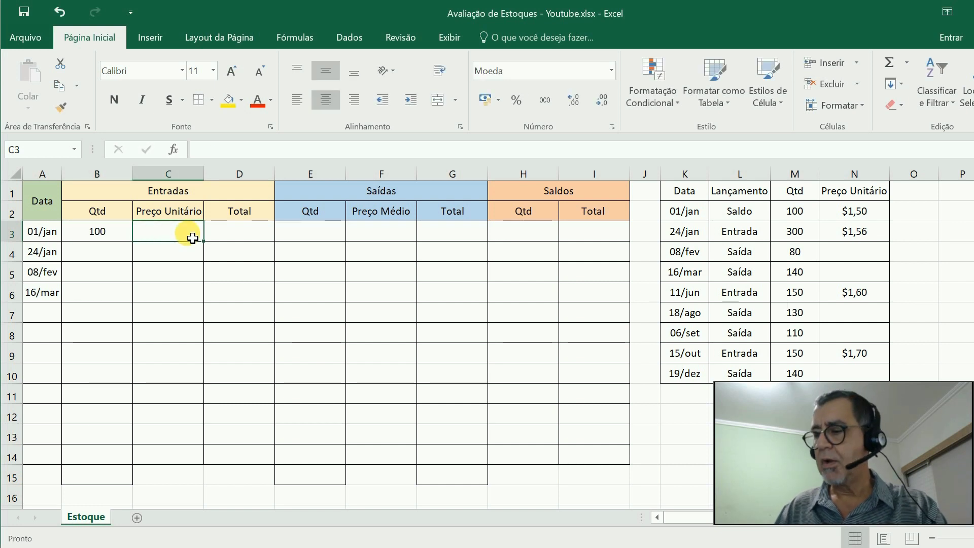
pyautogui.write('1,5')
pyautogui.press('Tab')
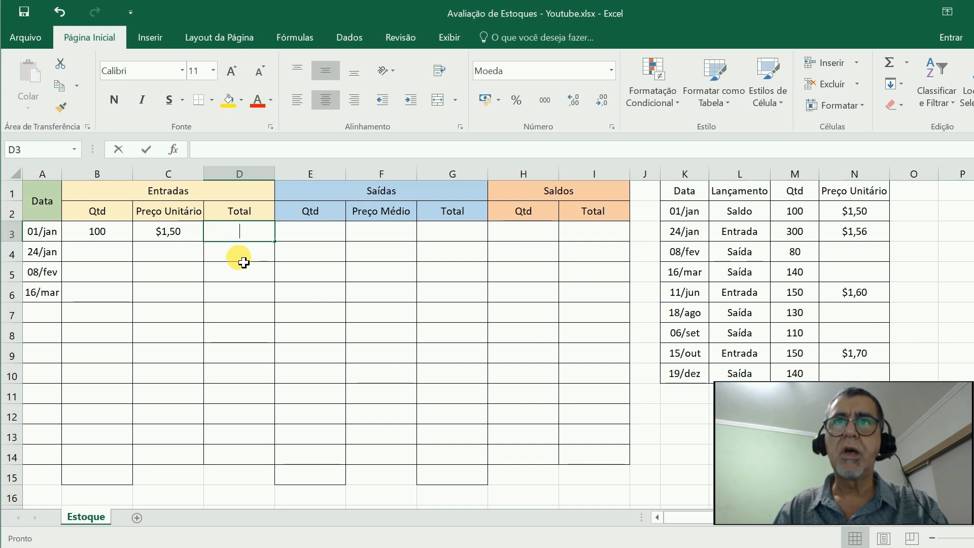
# Calculate the 01/jan entry total in D3 with the formula =B3*C3
pyautogui.write('=')
pyautogui.click(117, 238)
pyautogui.write('*')
pyautogui.click(158, 237)
pyautogui.press('Return')
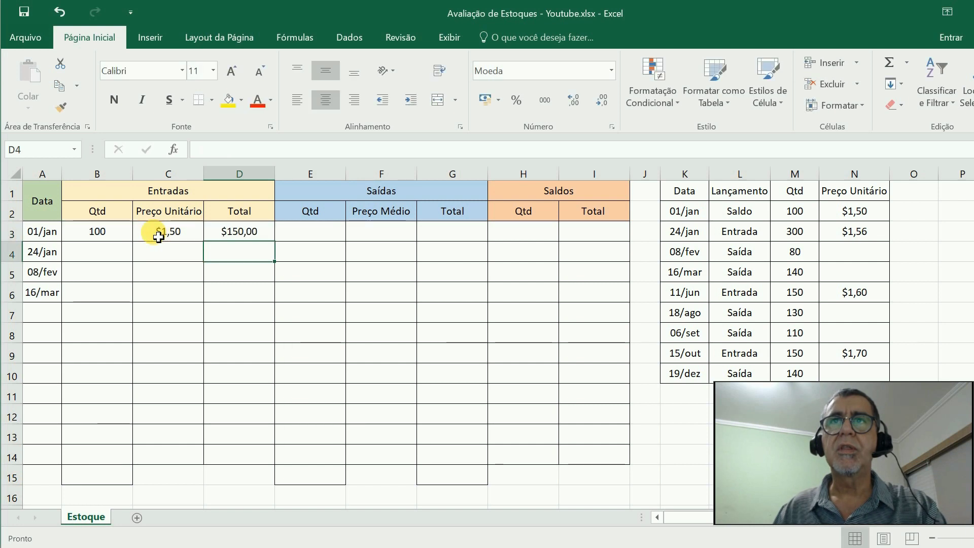
pyautogui.press('Up')
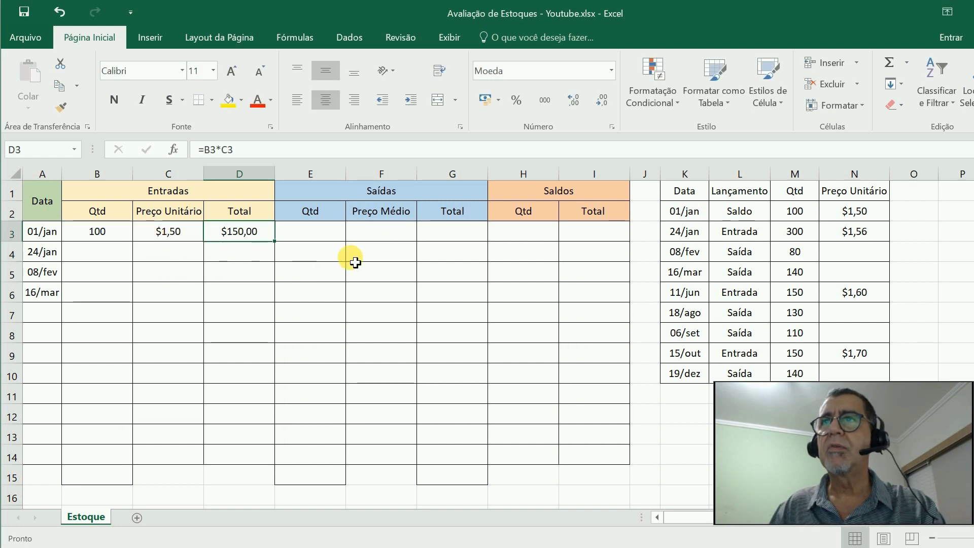
# Fill the 01/jan balances by linking quantity H3 to B3 and total I3 to D3
pyautogui.click(525, 232)
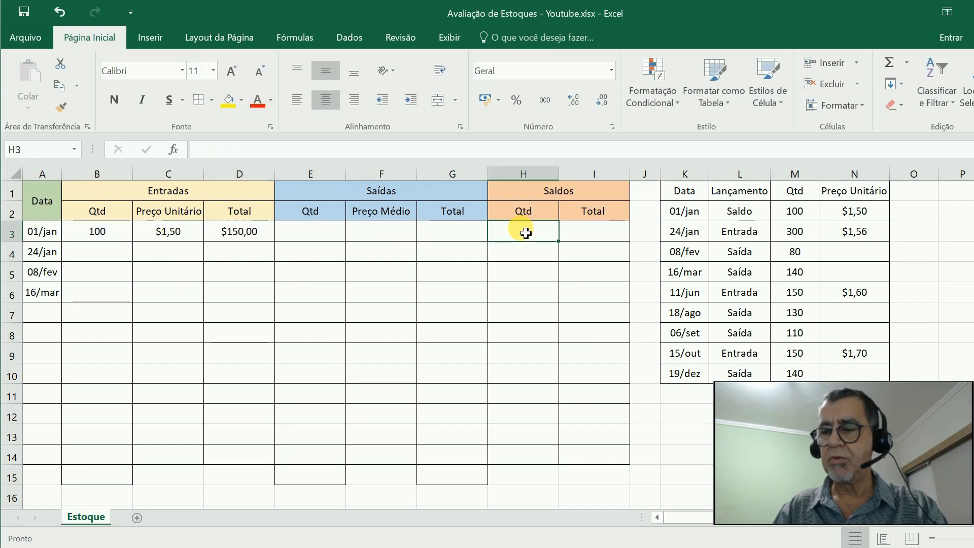
pyautogui.write('=')
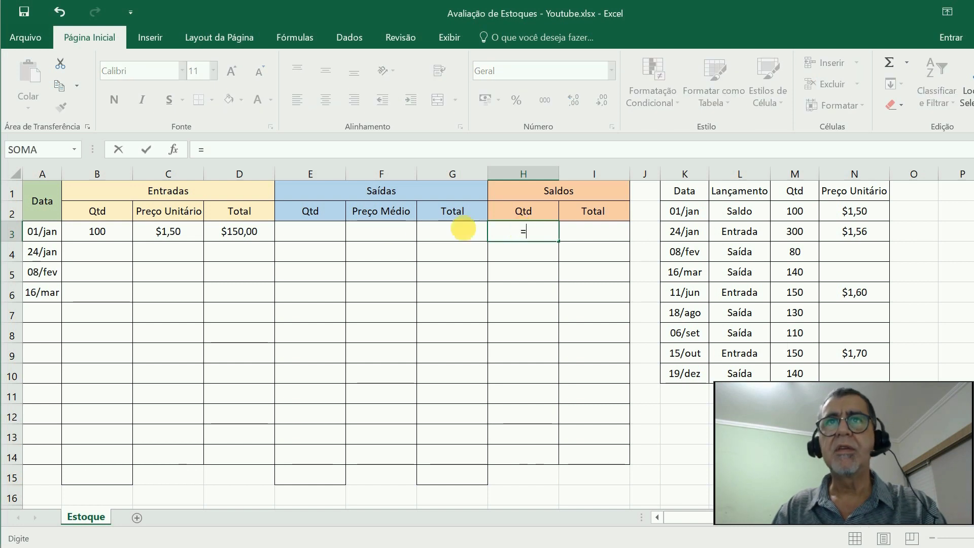
pyautogui.click(118, 238)
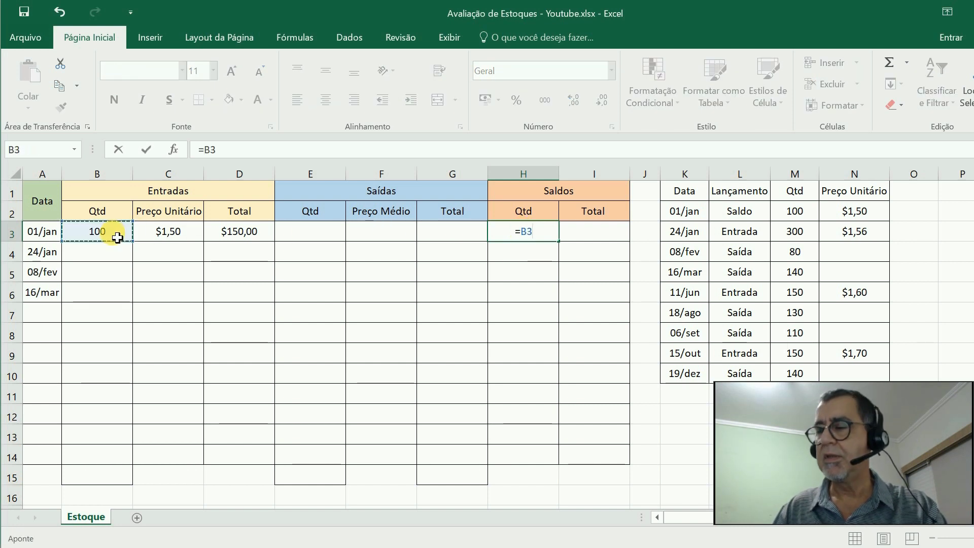
pyautogui.hotkey('ctrl', 'Return')
pyautogui.press('Right')
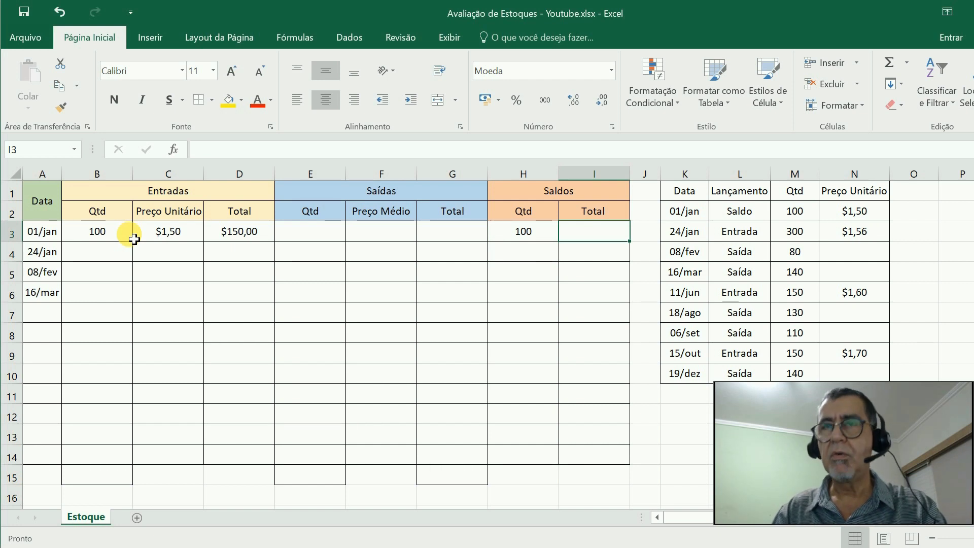
pyautogui.write('=')
pyautogui.click(233, 235)
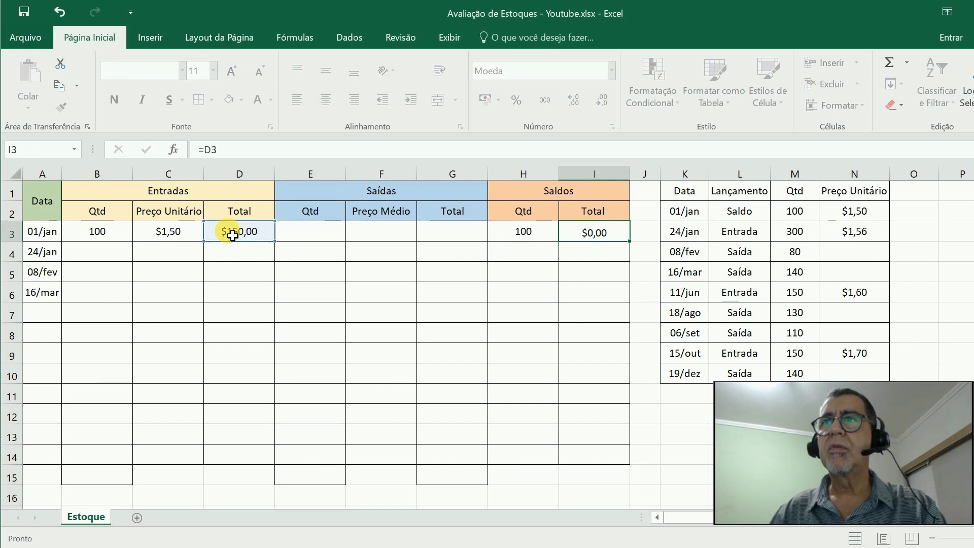
pyautogui.press('Return')
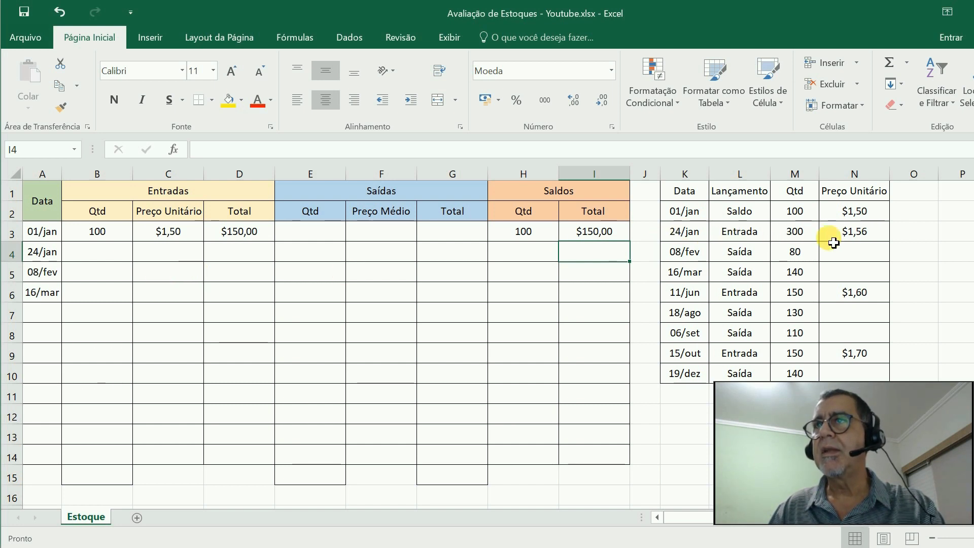
# Record the 24/jan entry with quantity 300 in B4 and unit price 1,56 in C4
pyautogui.click(103, 258)
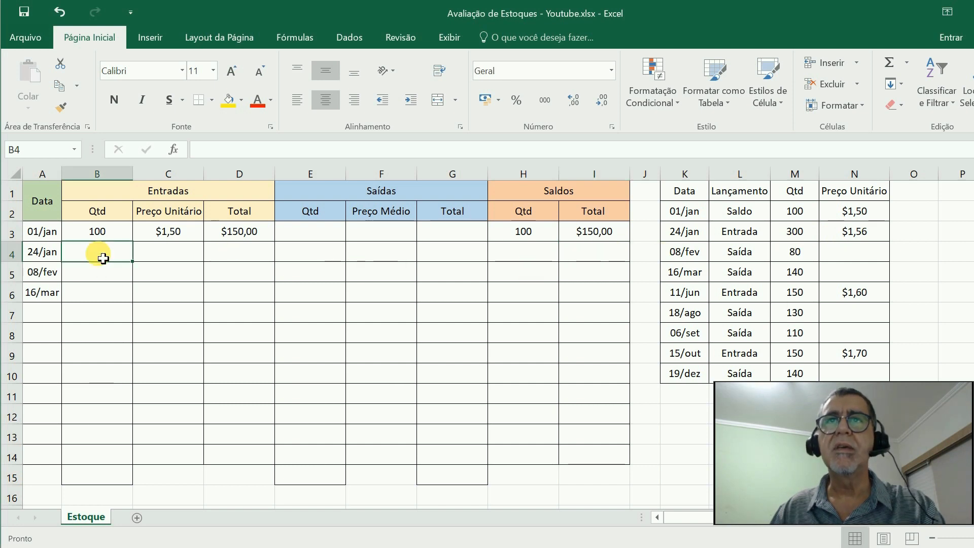
pyautogui.write('300')
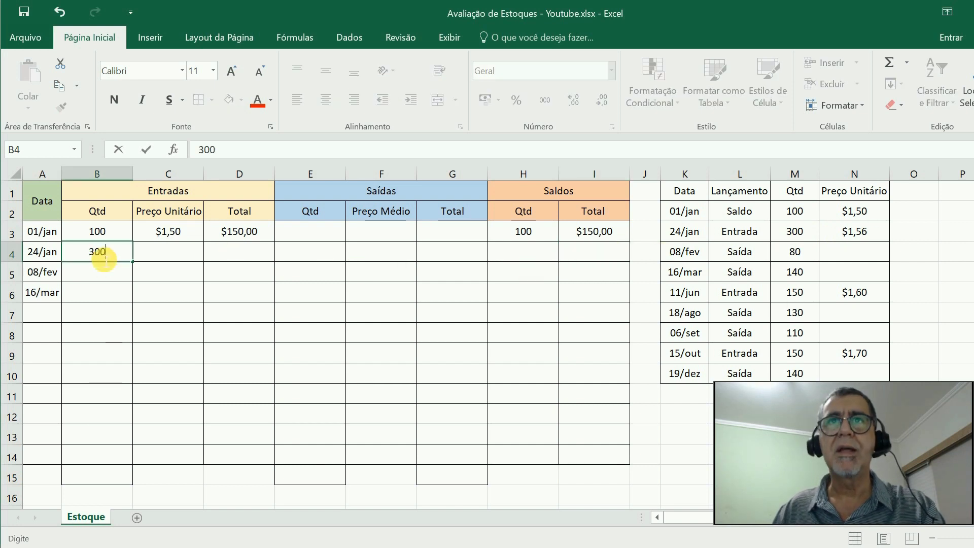
pyautogui.click(174, 260)
pyautogui.write('1,56')
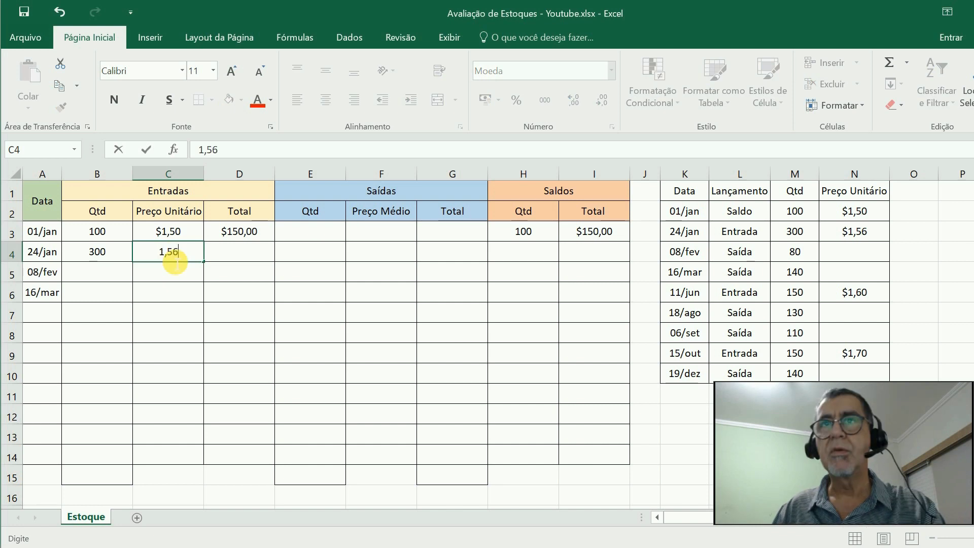
pyautogui.press('Tab')
# Copy the entry total formula from D3 down to D4 for 24/jan
pyautogui.click(238, 235)
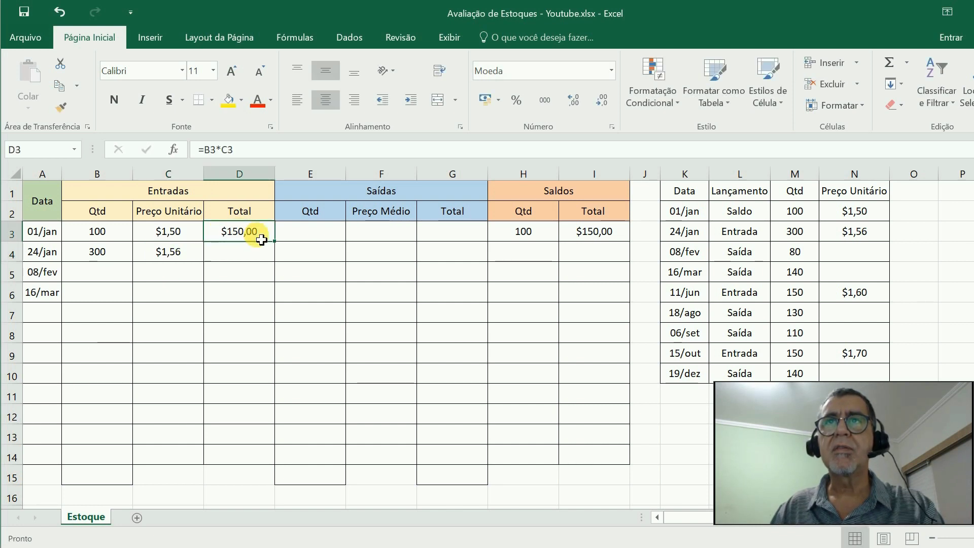
pyautogui.moveTo(273, 241); pyautogui.dragTo(277, 261)
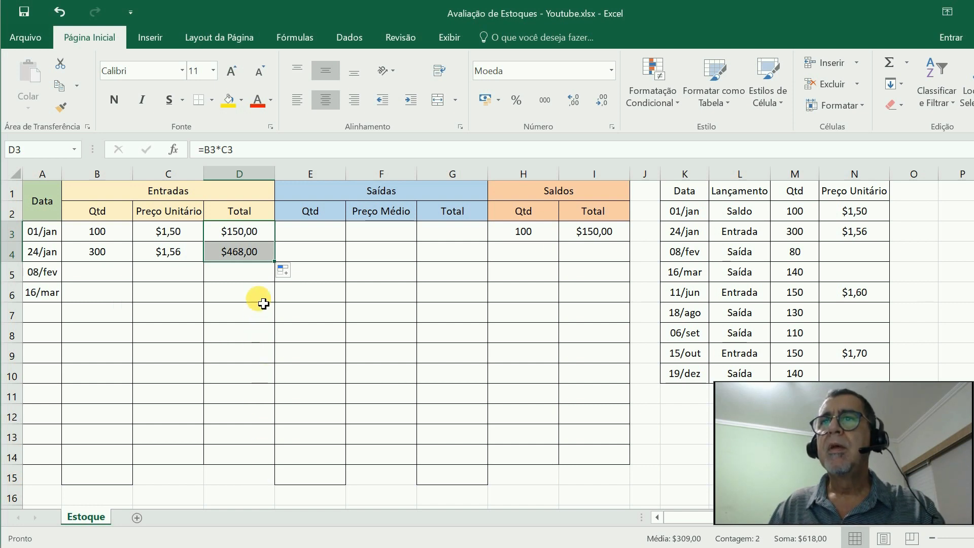
pyautogui.press('Up')
pyautogui.press('Down')
pyautogui.press('Down')
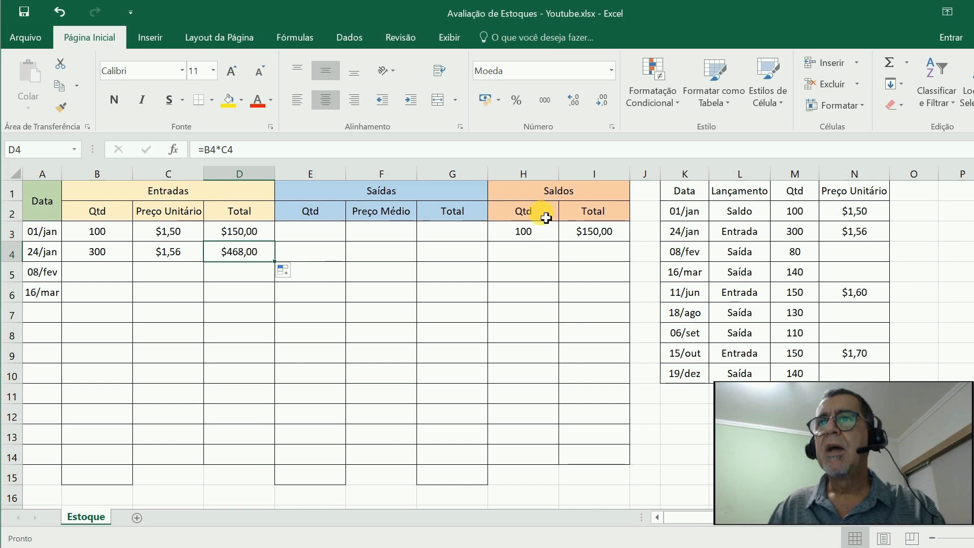
# Calculate the 24/jan balance quantity in H4 with the formula =H3+B4-E4
pyautogui.click(521, 260)
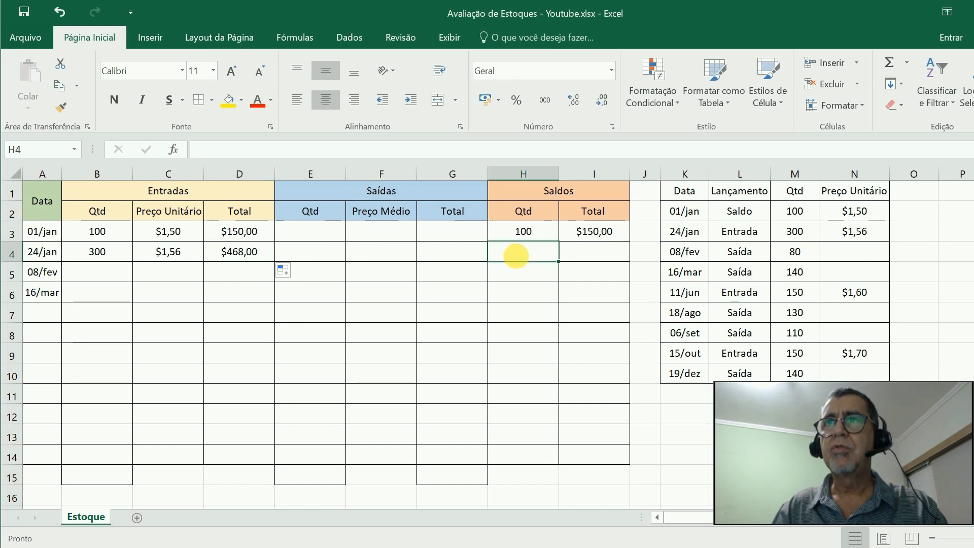
pyautogui.write('=')
pyautogui.click(527, 232)
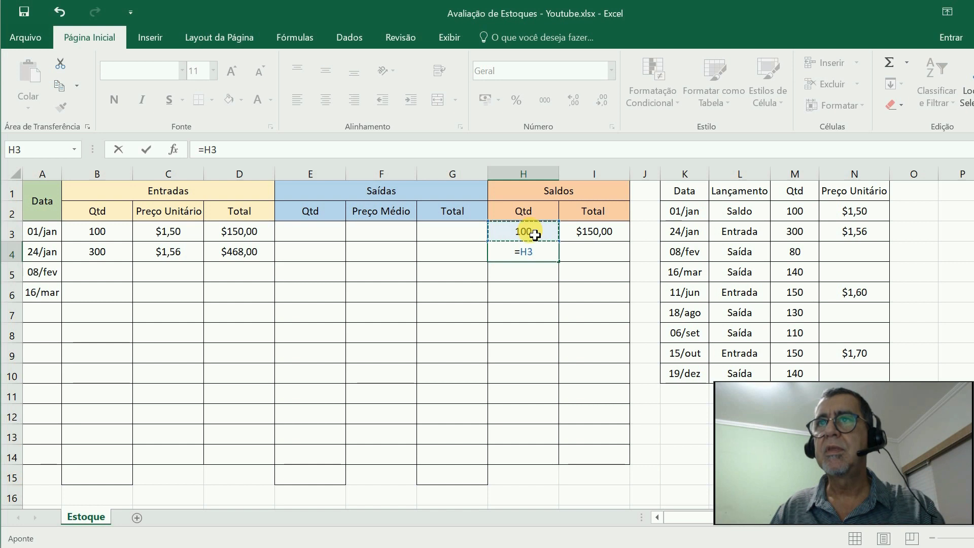
pyautogui.write('+')
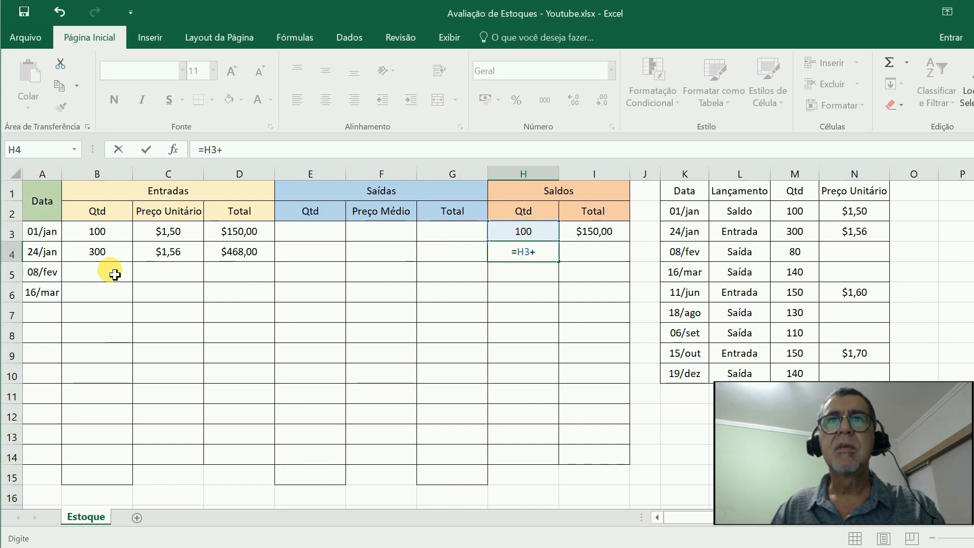
pyautogui.click(99, 254)
pyautogui.write('-')
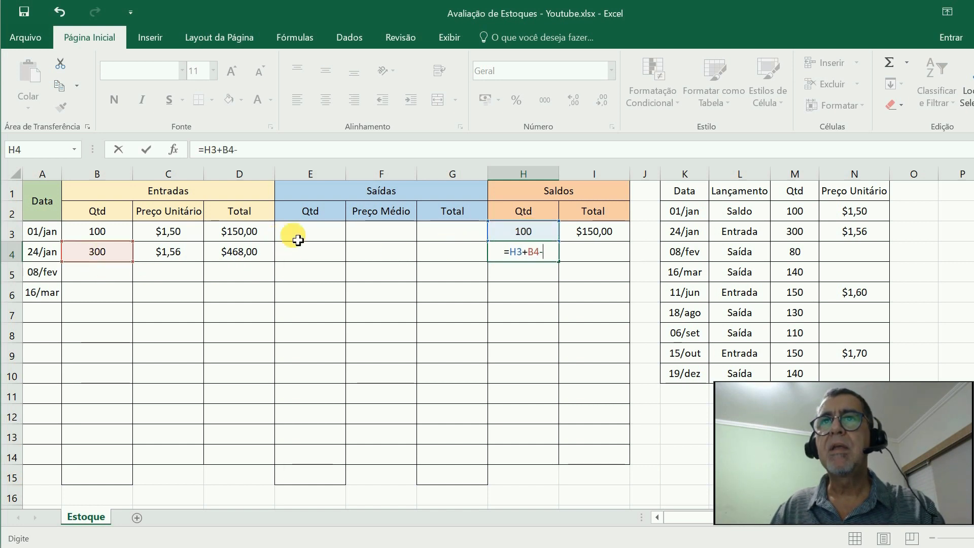
pyautogui.click(316, 253)
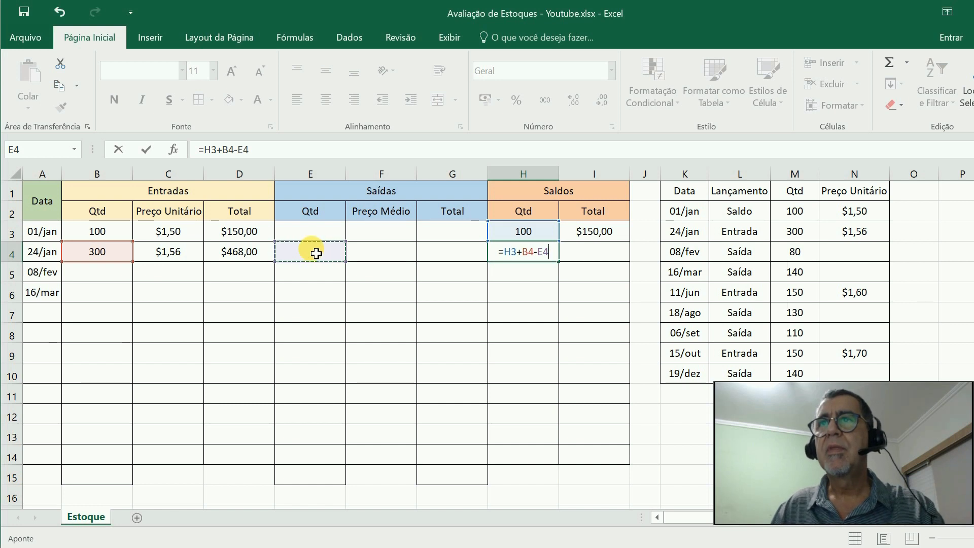
pyautogui.press('Return')
pyautogui.press('Up')
# Calculate the 24/jan balance total in I4 with the formula =I3+D4-G4
pyautogui.press('Right')
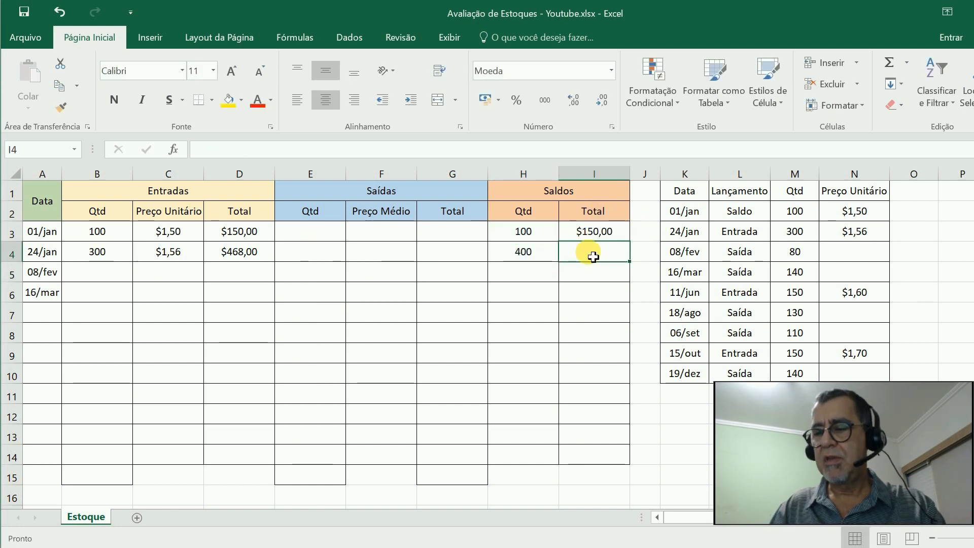
pyautogui.write('=')
pyautogui.press('Up')
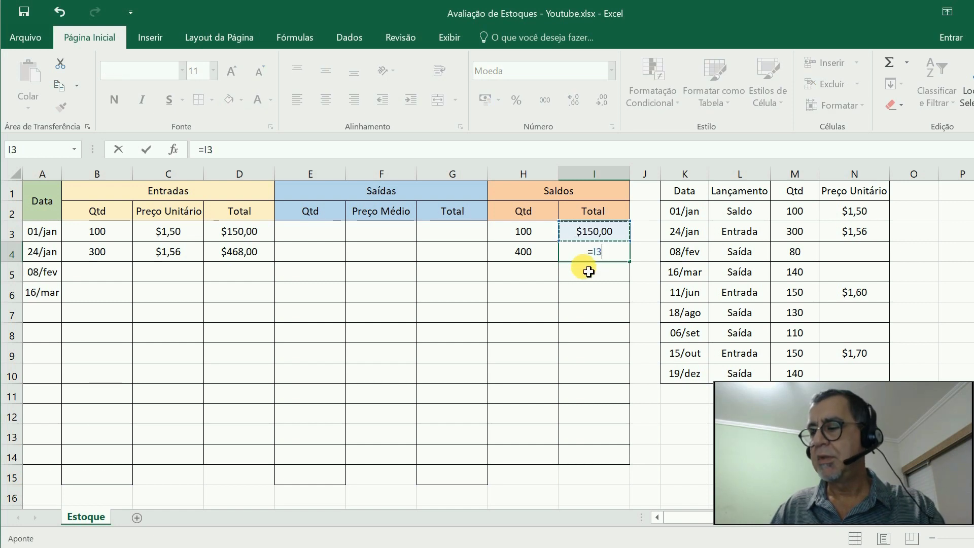
pyautogui.write('+')
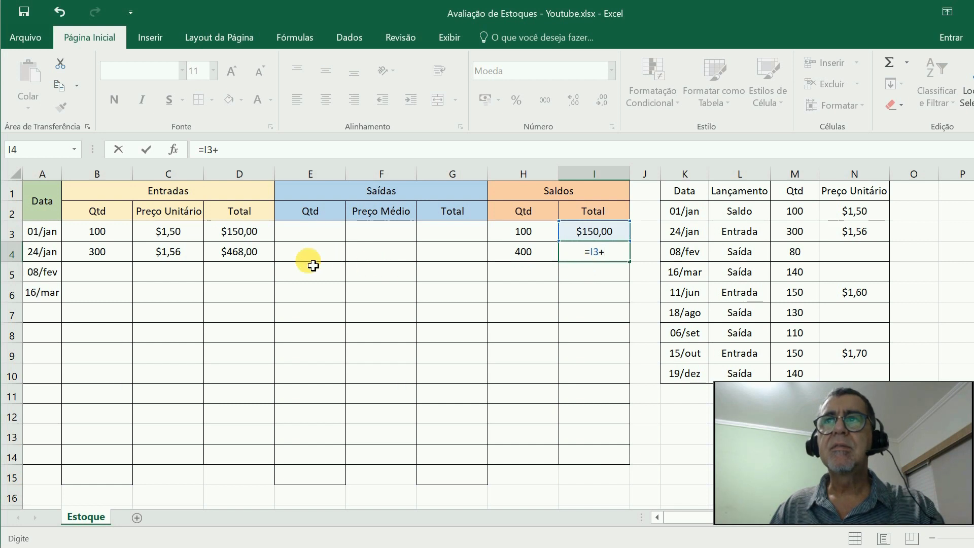
pyautogui.click(257, 260)
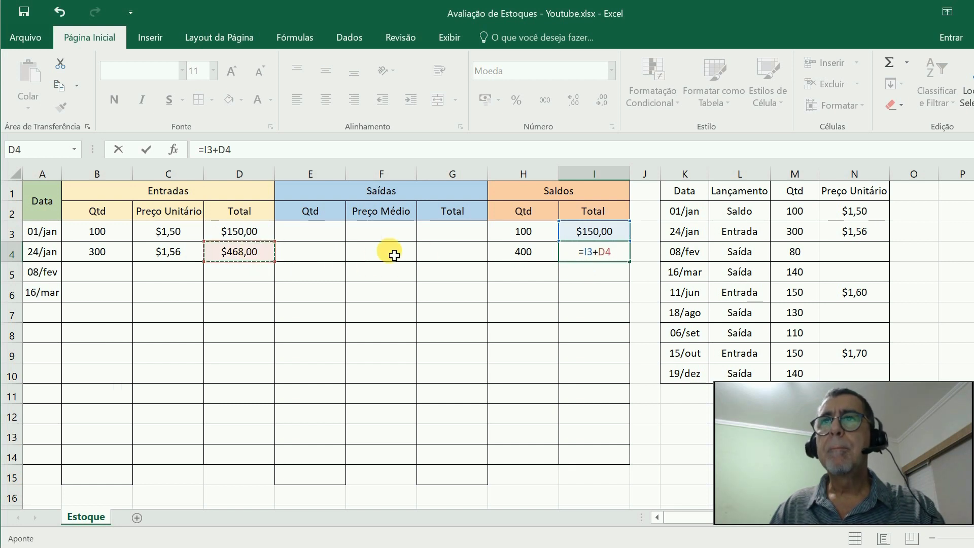
pyautogui.write('-')
pyautogui.click(479, 252)
pyautogui.press('Return')
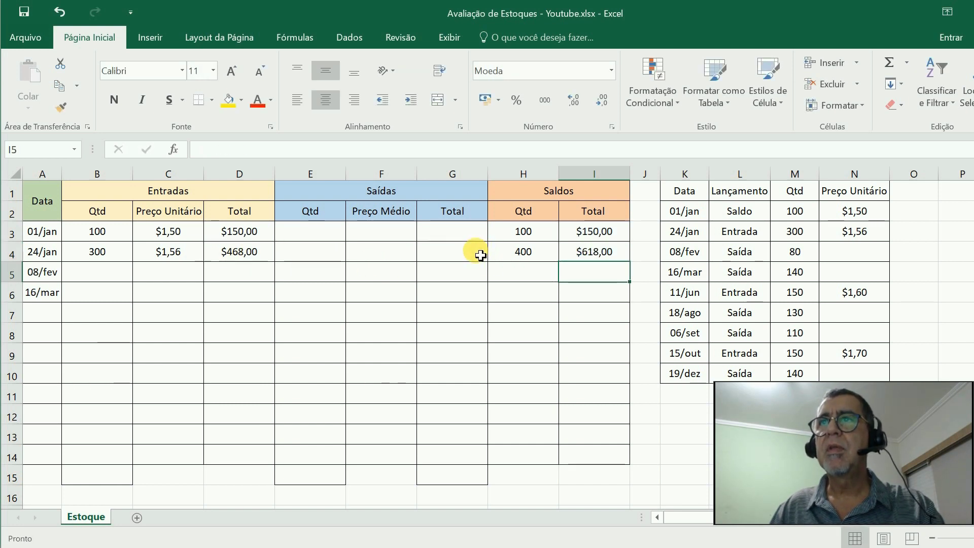
pyautogui.press('Up')
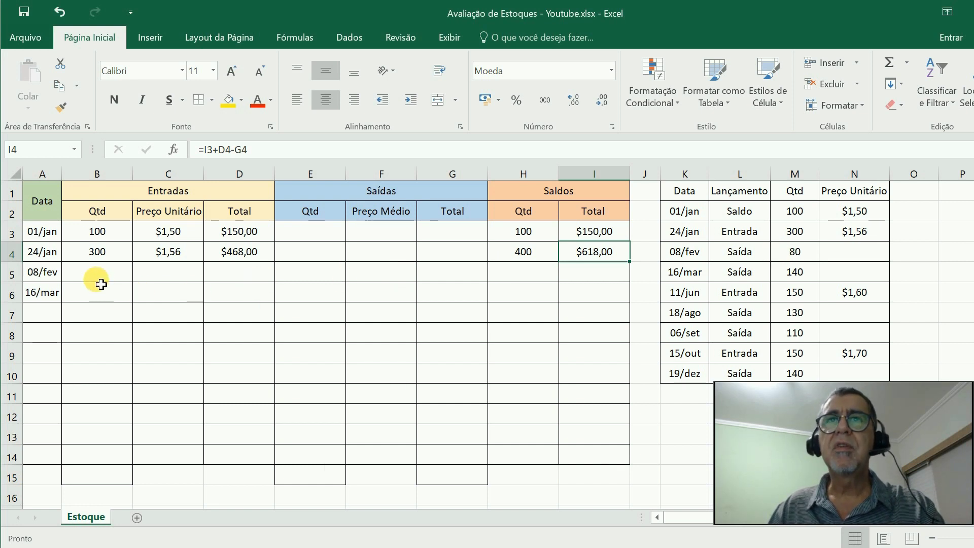
# Record the 08/fev output with quantity 80 in E5 and price 1,5 in F5
pyautogui.click(330, 278)
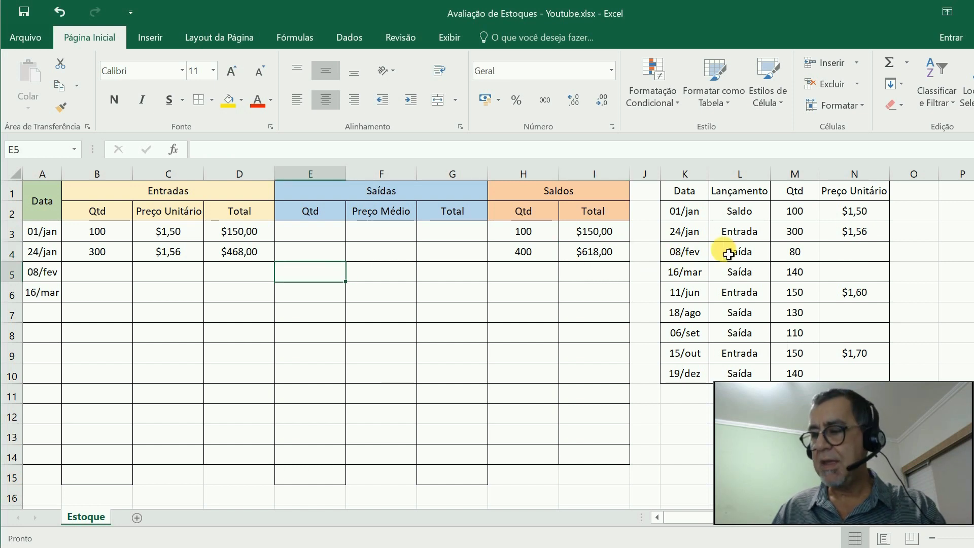
pyautogui.write('80')
pyautogui.press('Return')
pyautogui.press('Up')
pyautogui.press('Right')
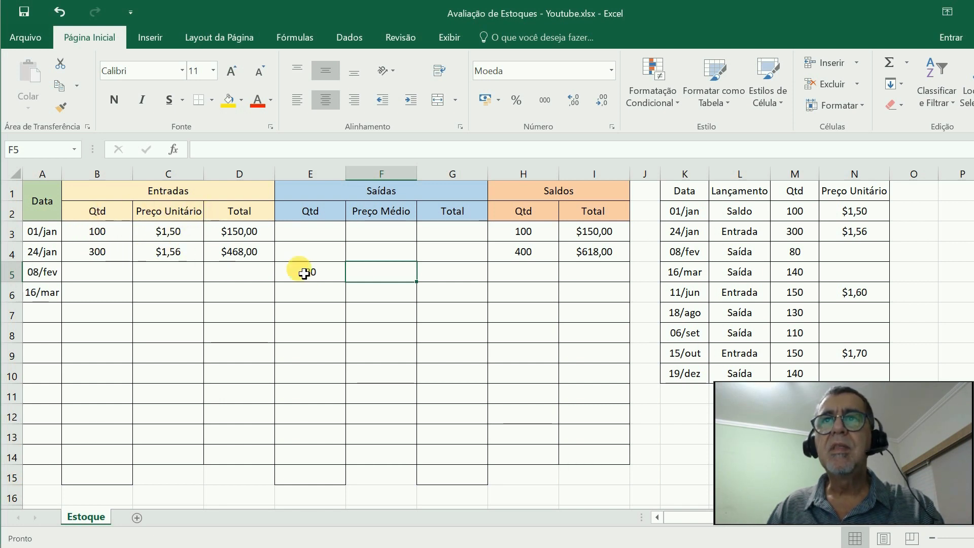
pyautogui.write('1,5')
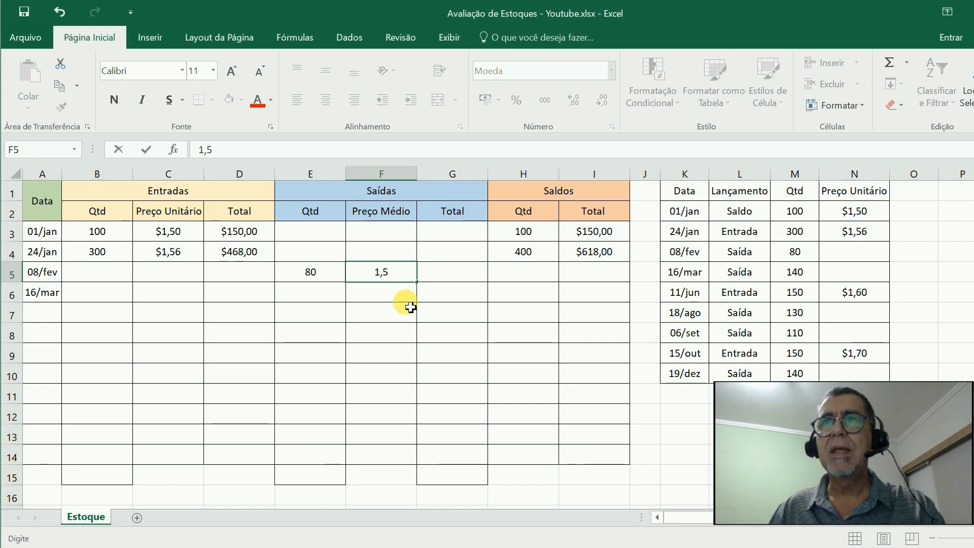
pyautogui.press('Tab')
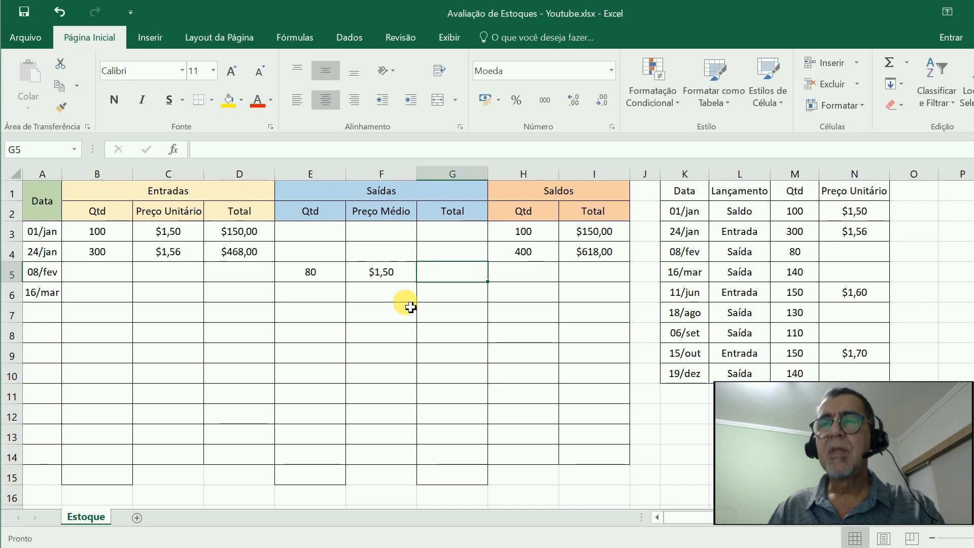
# Calculate the 08/fev output total in G5 with the formula =E5*F5
pyautogui.write('=')
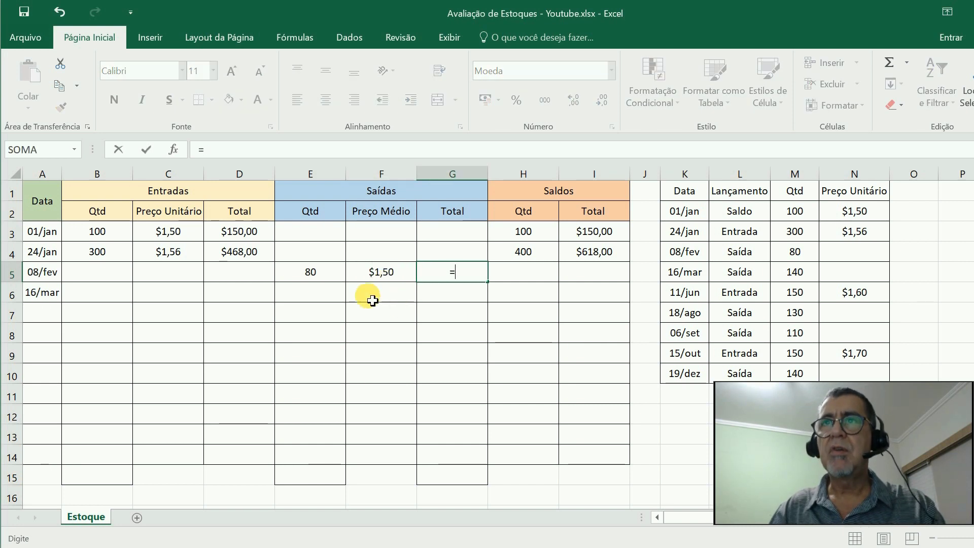
pyautogui.click(322, 278)
pyautogui.write('*')
pyautogui.click(392, 282)
pyautogui.press('Return')
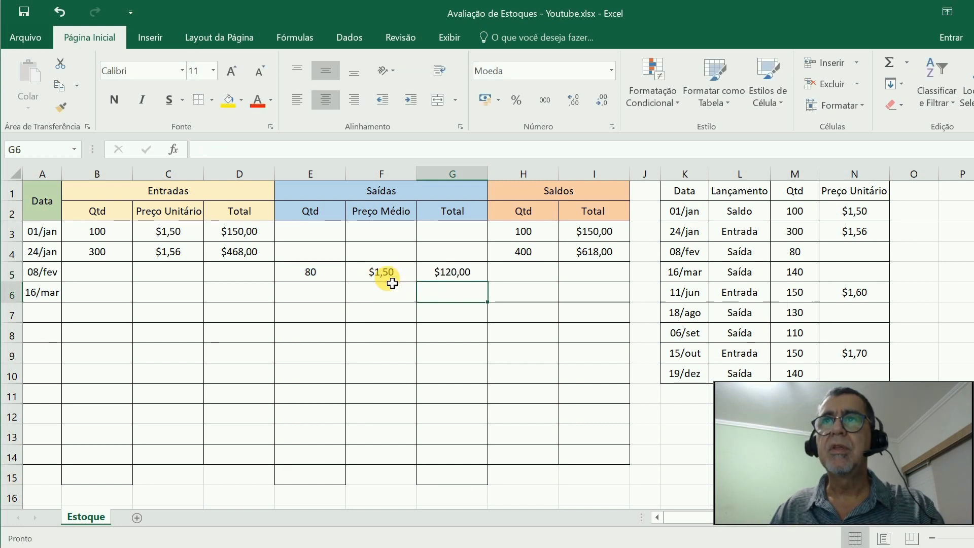
pyautogui.press('Up')
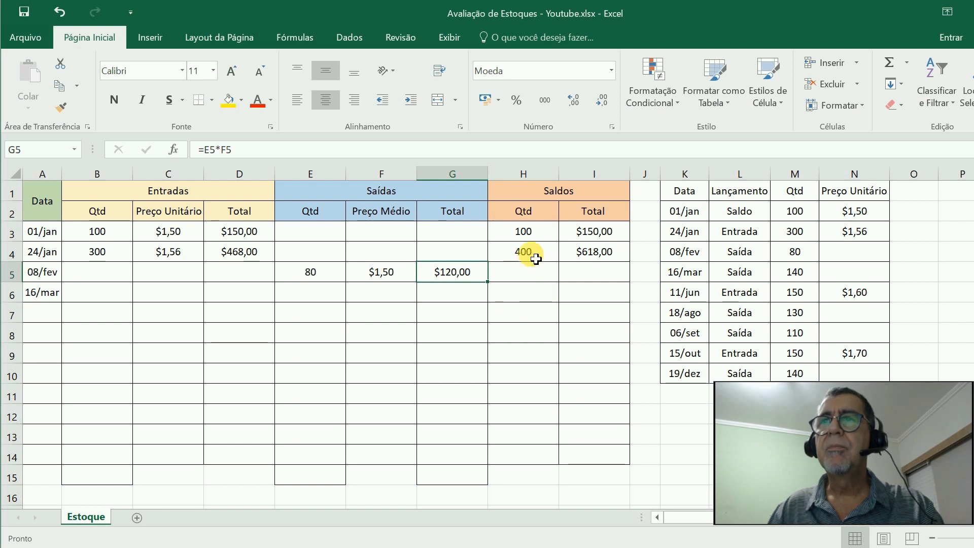
# Copy the balance quantity and total formulas from H4:I4 down to the 08/fev row
pyautogui.moveTo(536, 260); pyautogui.dragTo(628, 279)
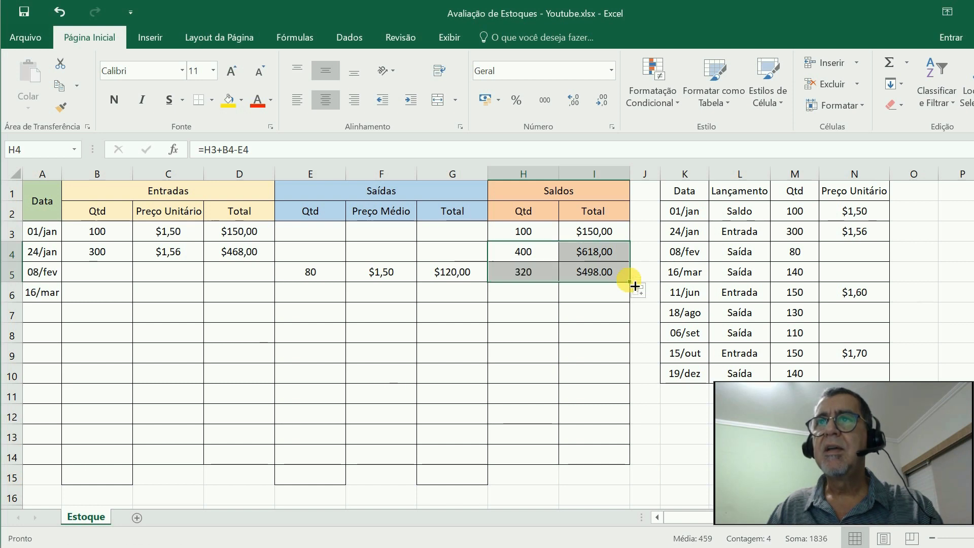
# Record the first 16/mar output lot with quantity 20 in E6 and price 1,5 in F6, copying the total formula from G5 to G6
pyautogui.click(518, 281)
pyautogui.press('Right')
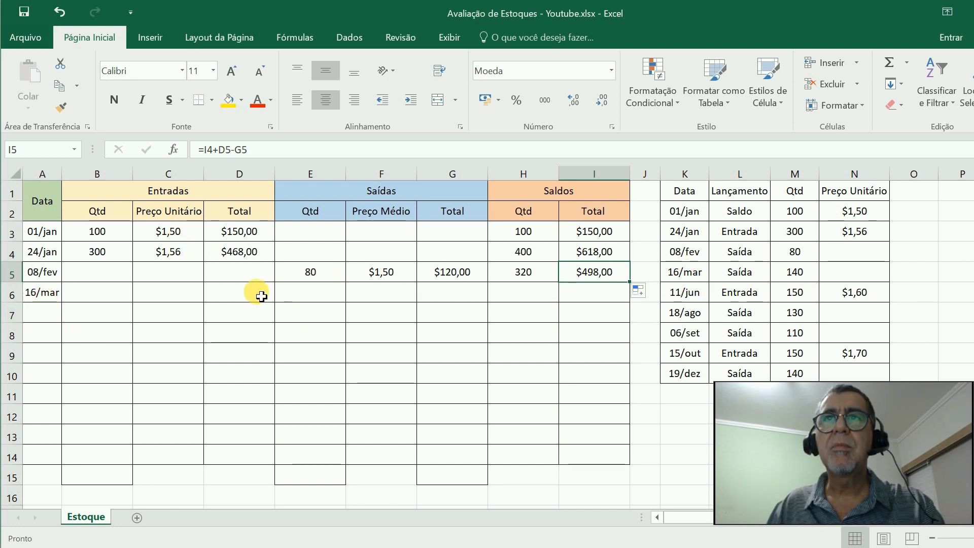
pyautogui.click(320, 299)
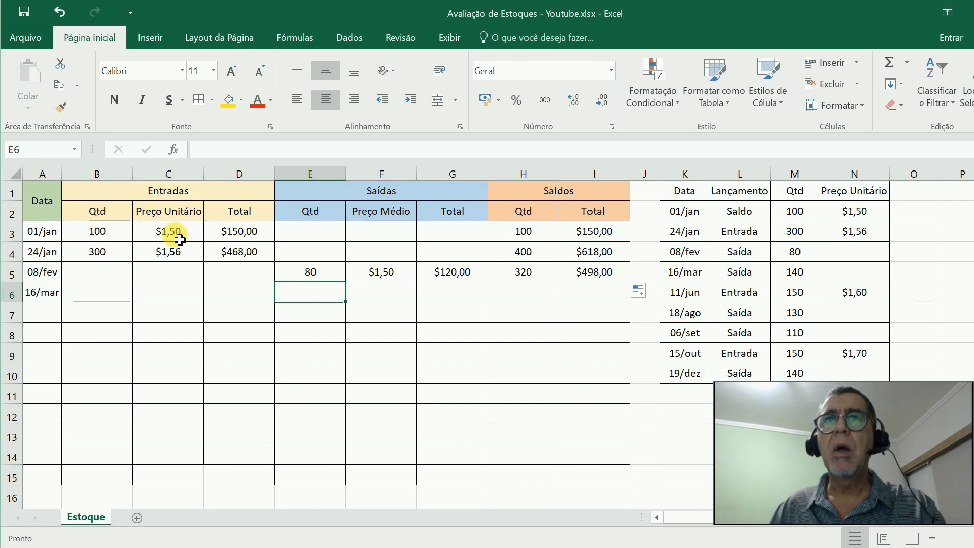
pyautogui.write('2')
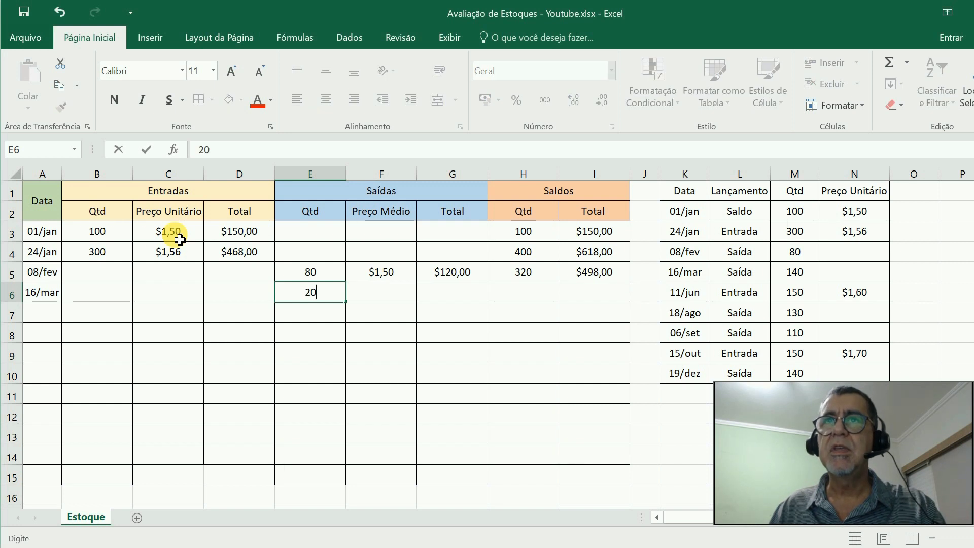
pyautogui.write('0')
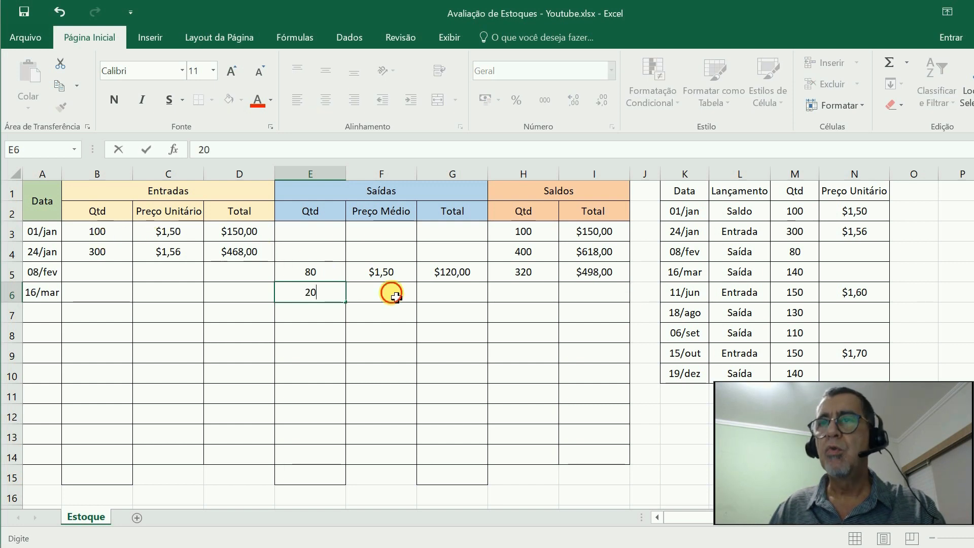
pyautogui.click(395, 296)
pyautogui.write('1,5')
pyautogui.press('Return')
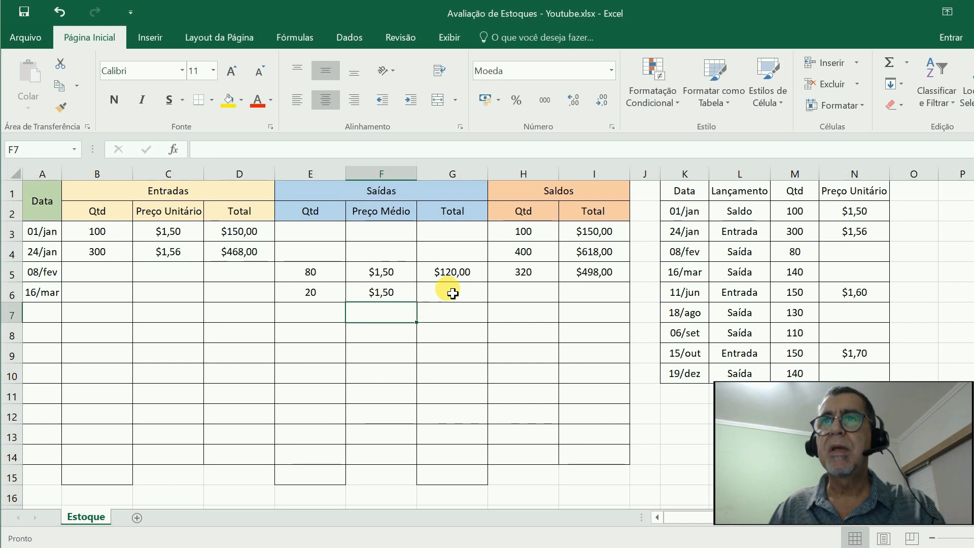
pyautogui.click(458, 274)
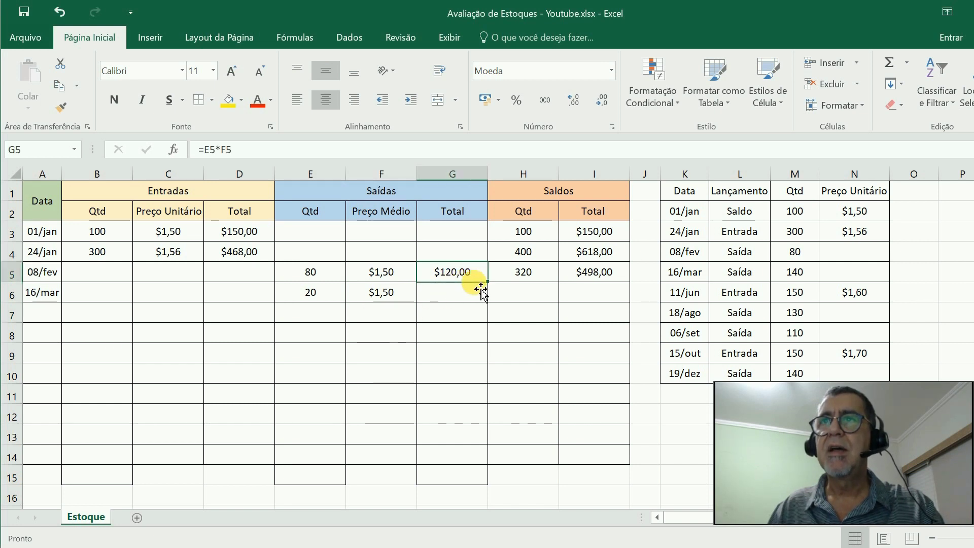
pyautogui.moveTo(490, 284); pyautogui.dragTo(492, 303)
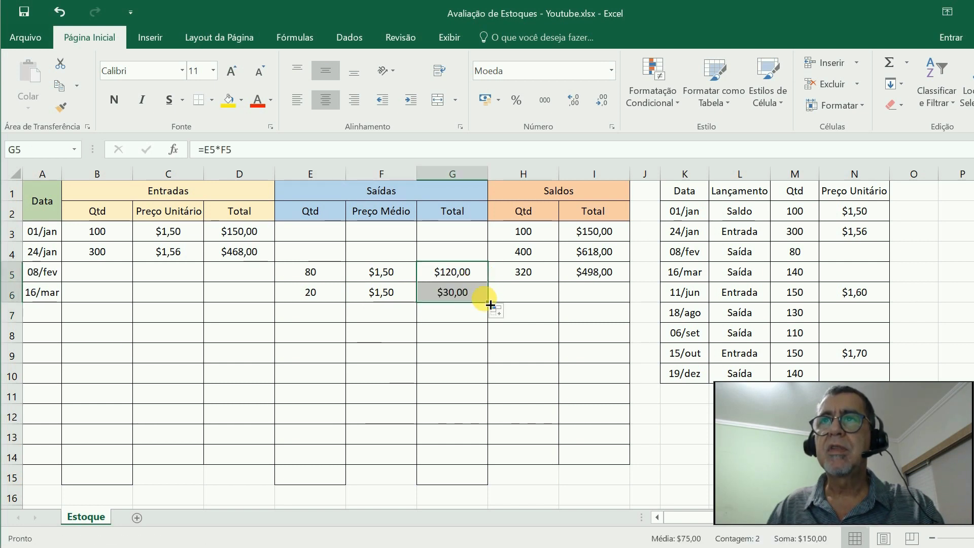
# Record the second 16/mar output lot with quantity 120 in E7 and price 1,56 in F7
pyautogui.click(307, 321)
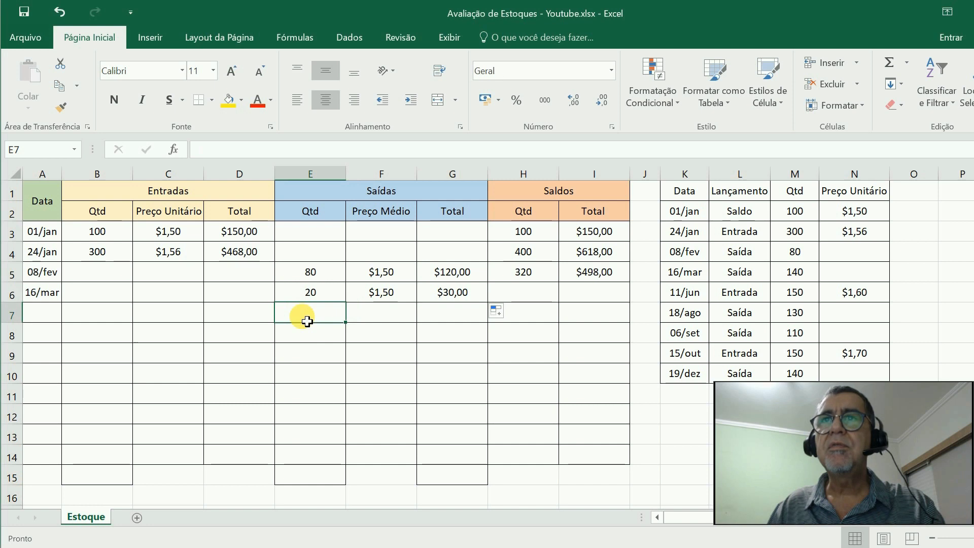
pyautogui.write('120')
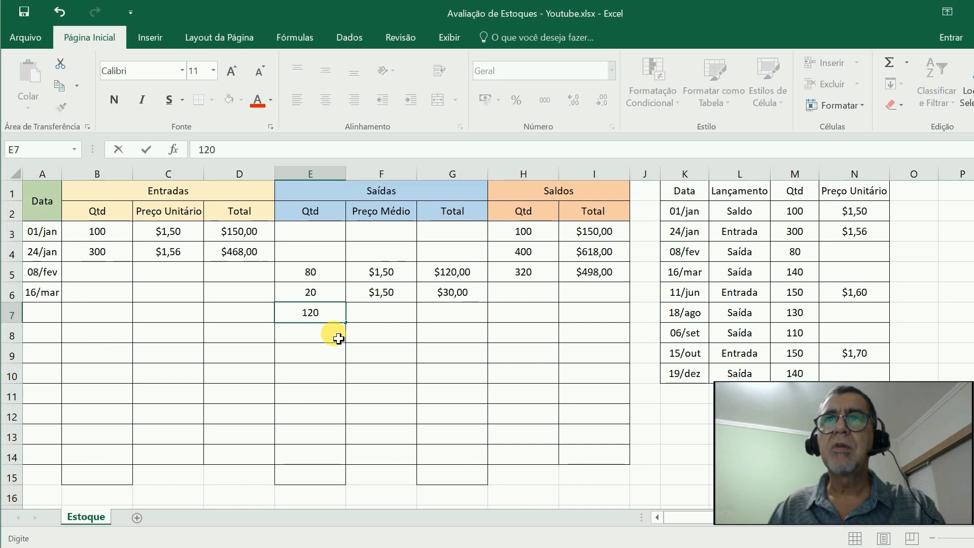
pyautogui.press('Return')
pyautogui.click(325, 317)
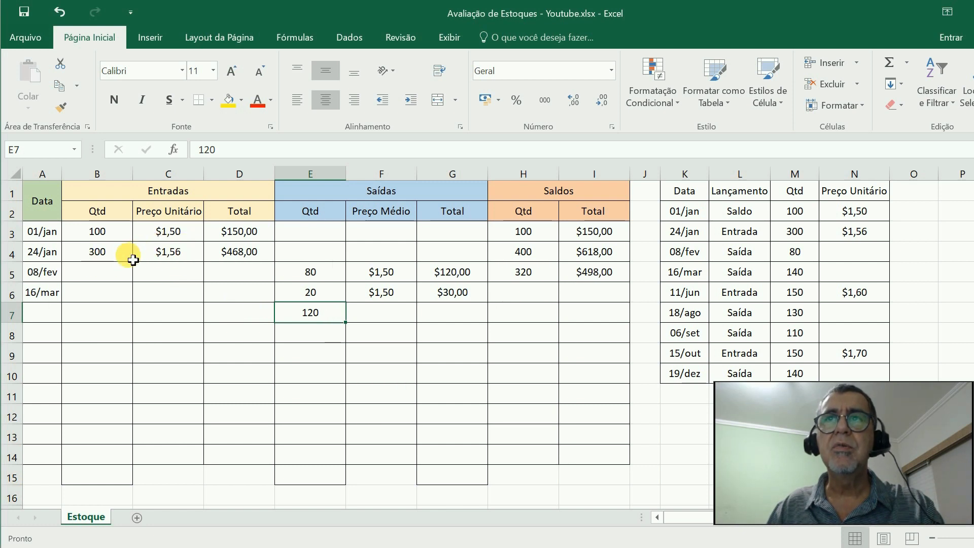
pyautogui.press('Tab')
pyautogui.write('1,5')
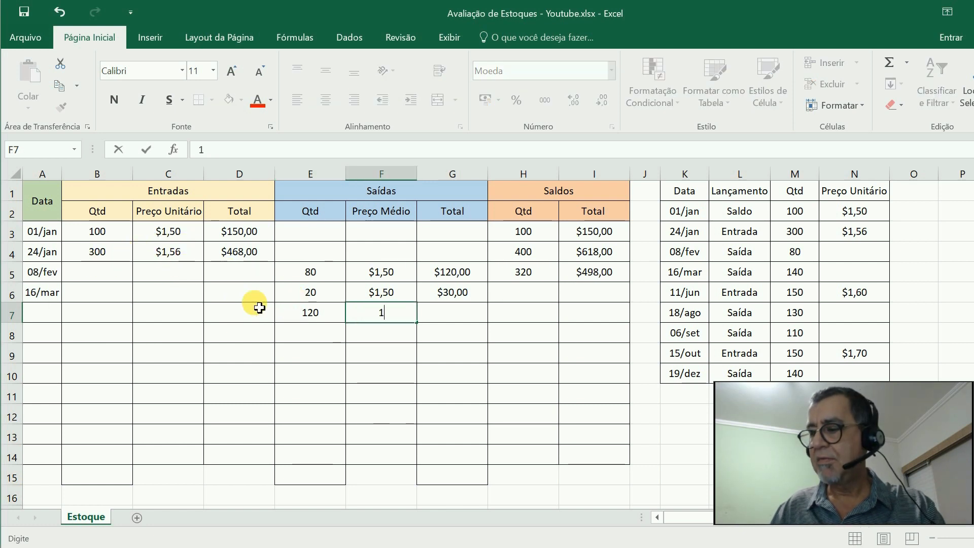
pyautogui.press('Tab')
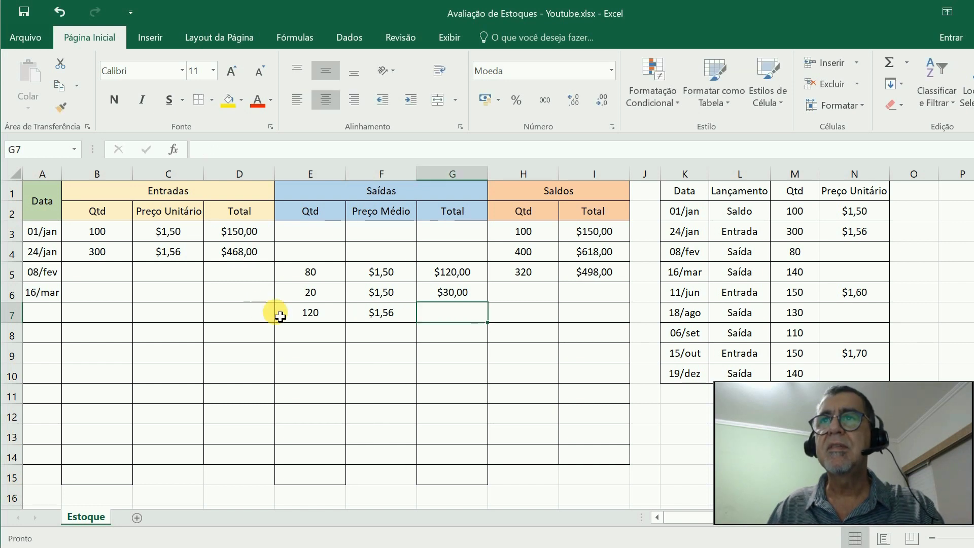
# Copy the output total formula from G6 to G7 and the balance formulas from H5:I5 down through row 7
pyautogui.click(467, 300)
pyautogui.moveTo(492, 310); pyautogui.dragTo(495, 322)
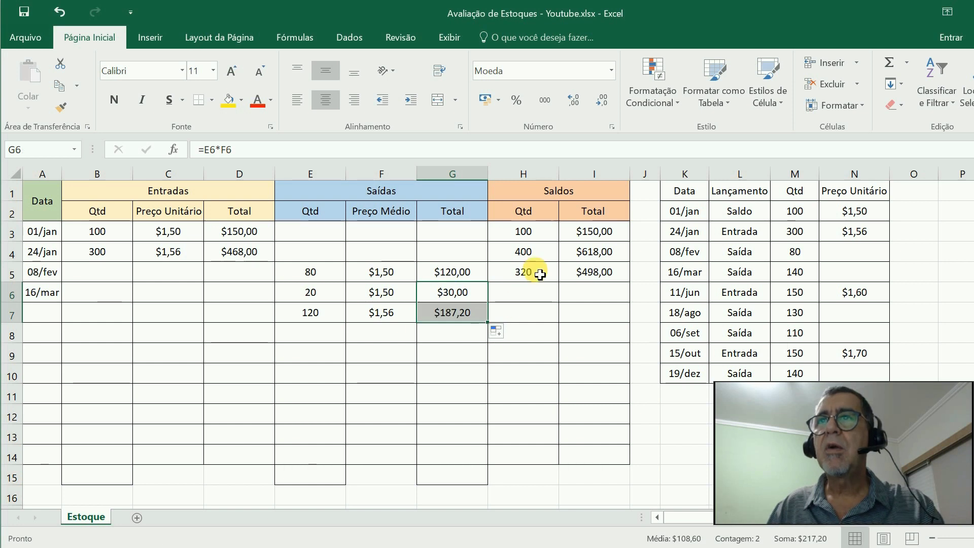
pyautogui.moveTo(519, 274); pyautogui.dragTo(632, 322)
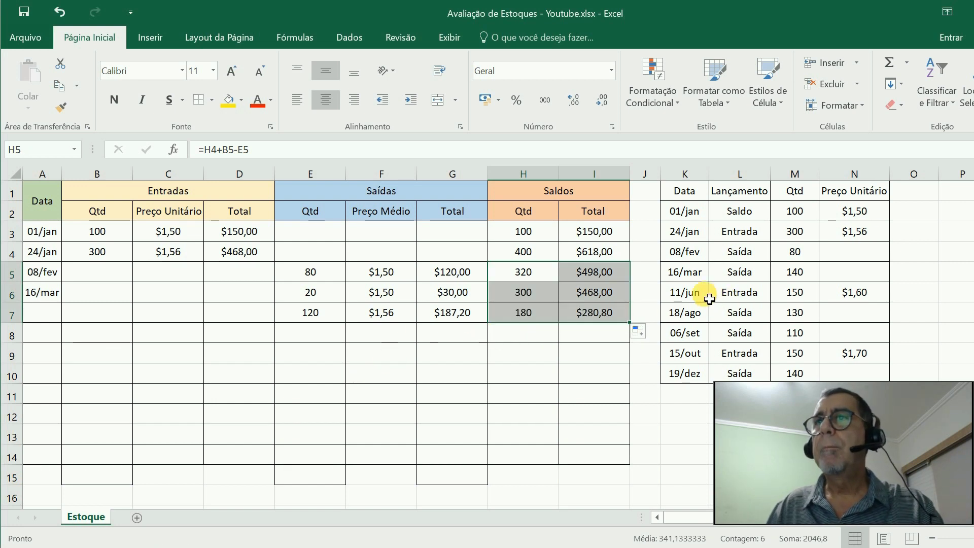
# Record the 11/jun entry in row 8 with date 11/6, quantity 150 and unit price 1,6
pyautogui.click(41, 339)
pyautogui.write('11')
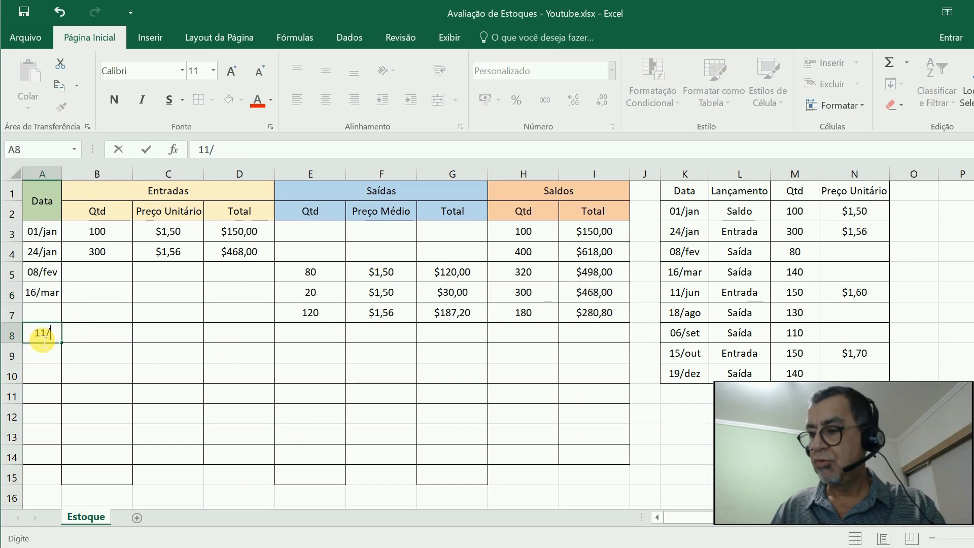
pyautogui.write('/6')
pyautogui.press('Tab')
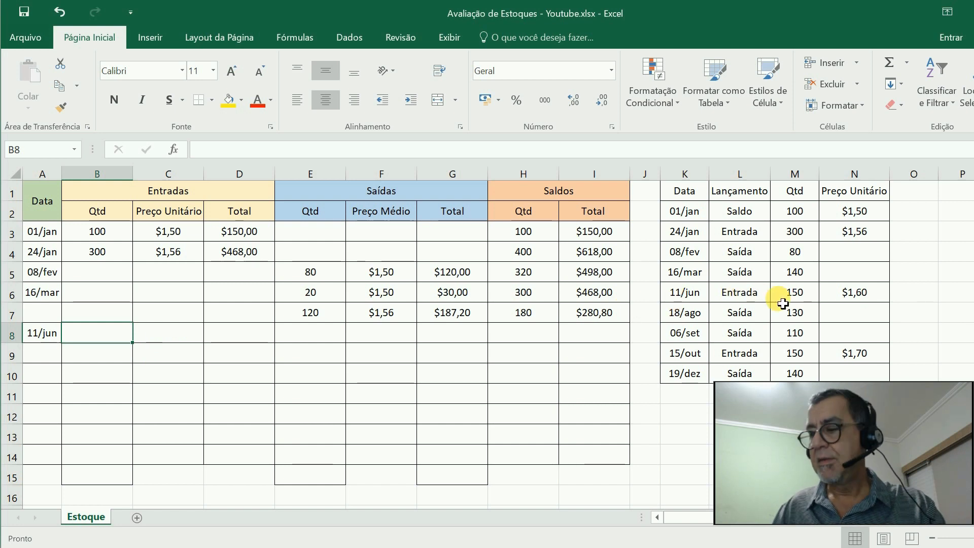
pyautogui.write('150')
pyautogui.press('Tab')
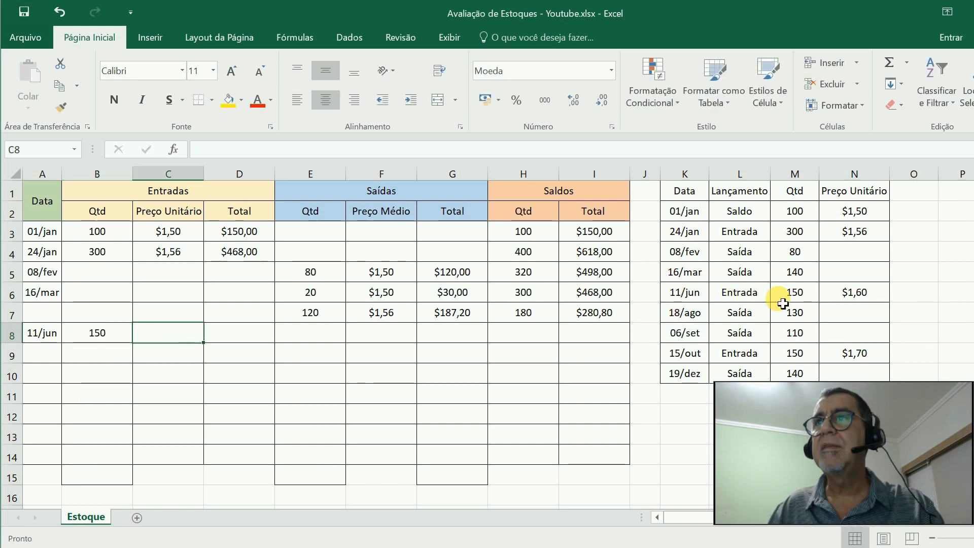
pyautogui.write('1,6')
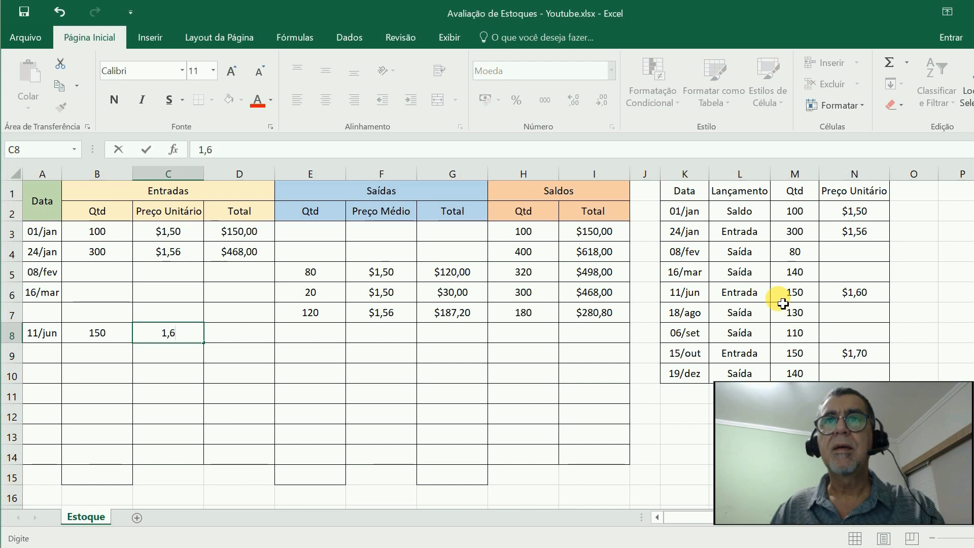
pyautogui.press('Tab')
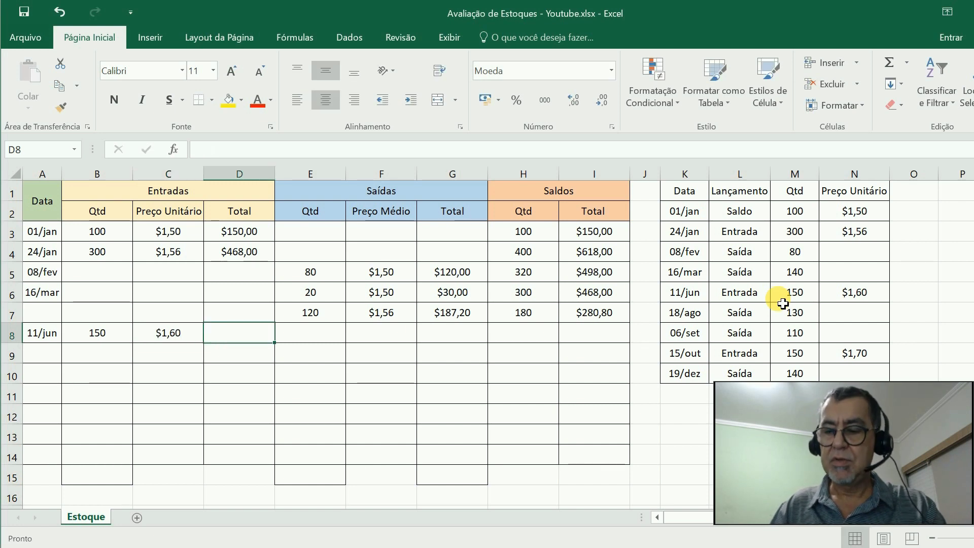
# Calculate the 11/jun entry total in D8 with the formula =B8*C8
pyautogui.write('=')
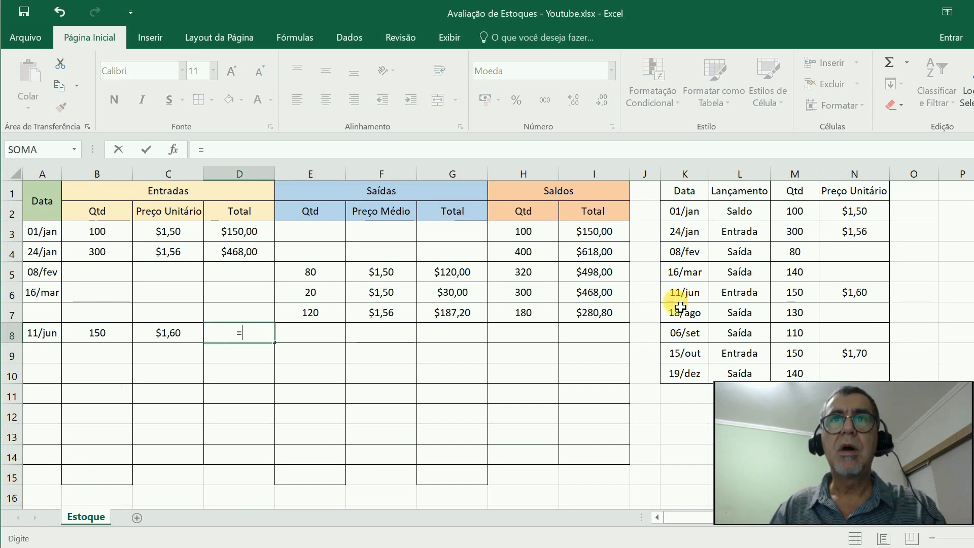
pyautogui.click(105, 335)
pyautogui.write('*')
pyautogui.click(189, 337)
pyautogui.press('Return')
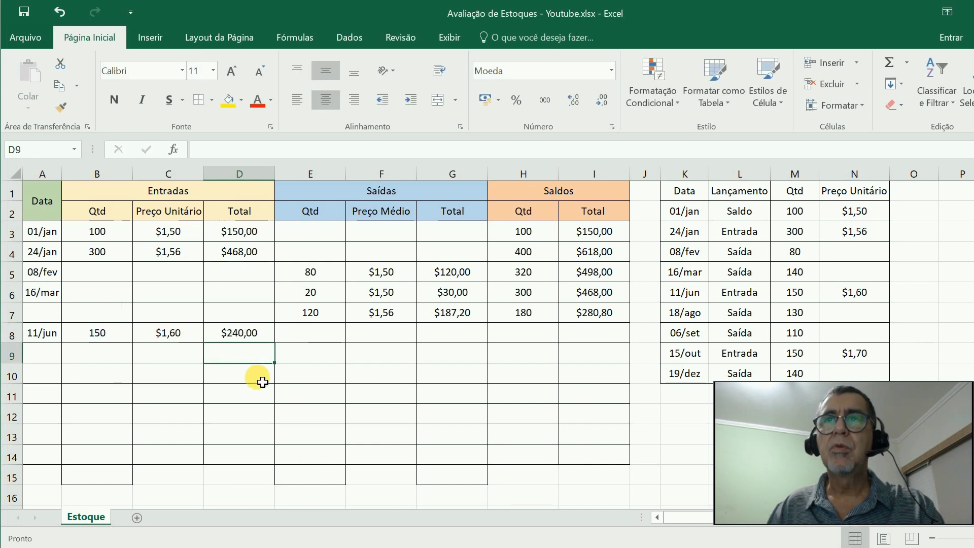
# Copy the balance quantity and total formulas from H7:I7 down to the 11/jun row
pyautogui.click(550, 318)
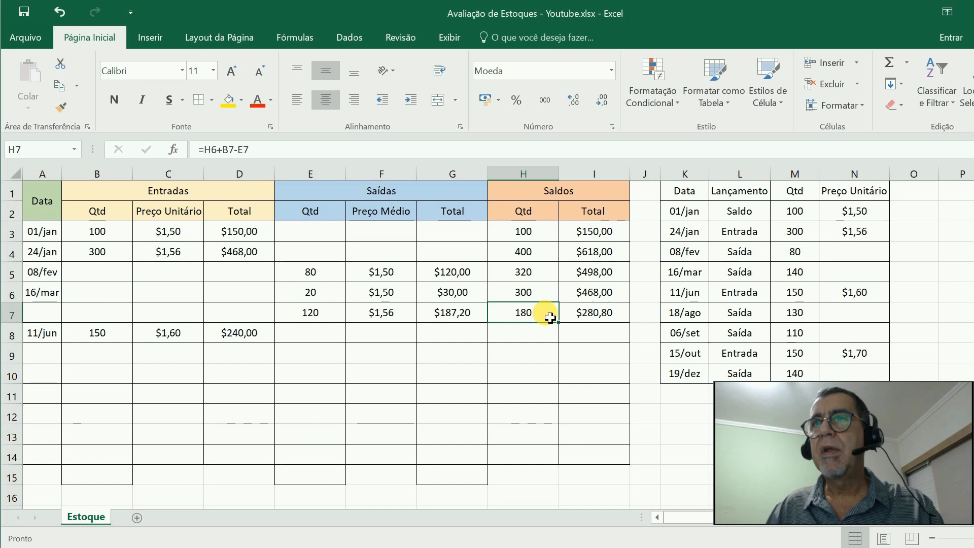
pyautogui.moveTo(550, 318); pyautogui.dragTo(570, 314)
pyautogui.moveTo(630, 324); pyautogui.dragTo(632, 342)
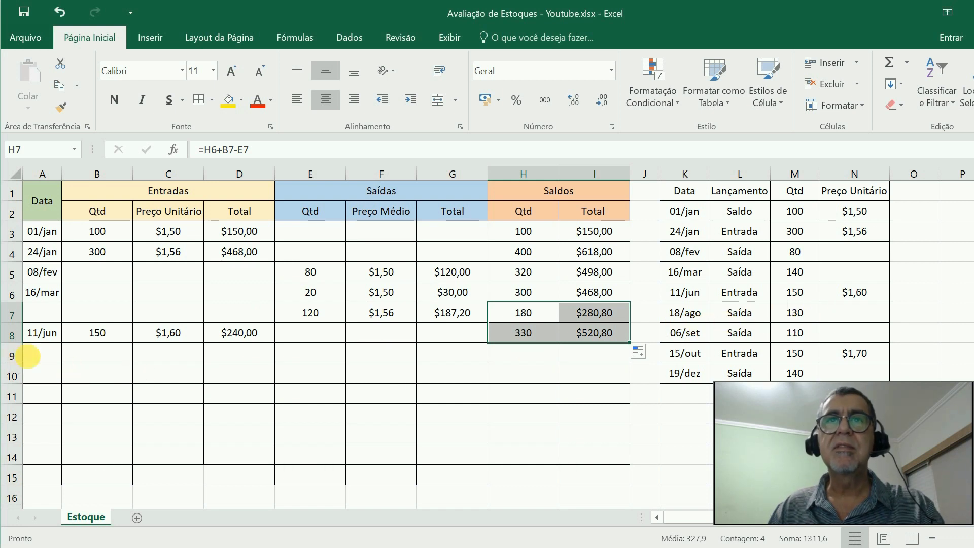
# Enter the date 18/ago in A9 and the output quantity 130 in E9
pyautogui.click(31, 356)
pyautogui.write('18')
pyautogui.press('Tab')
pyautogui.press('Tab')
pyautogui.press('Tab')
pyautogui.press('Tab')
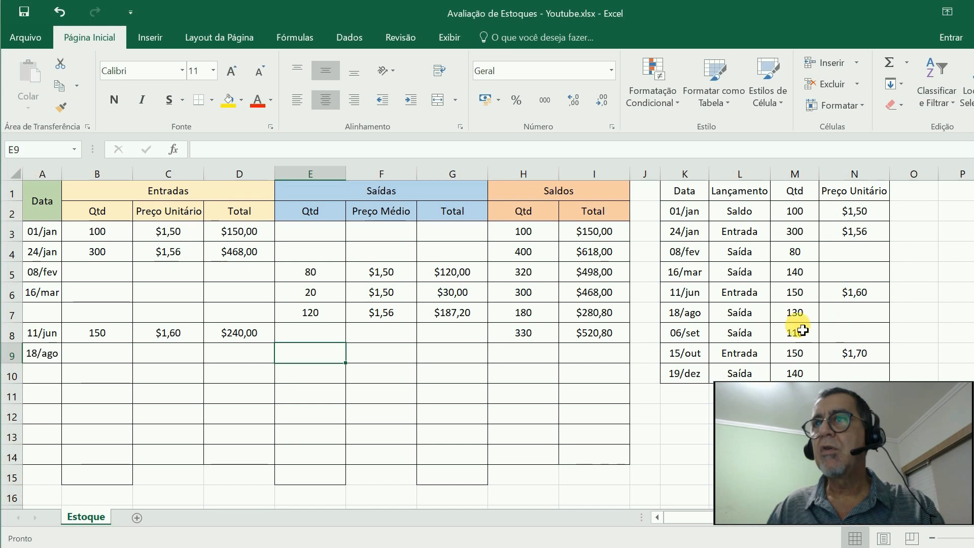
pyautogui.write('130')
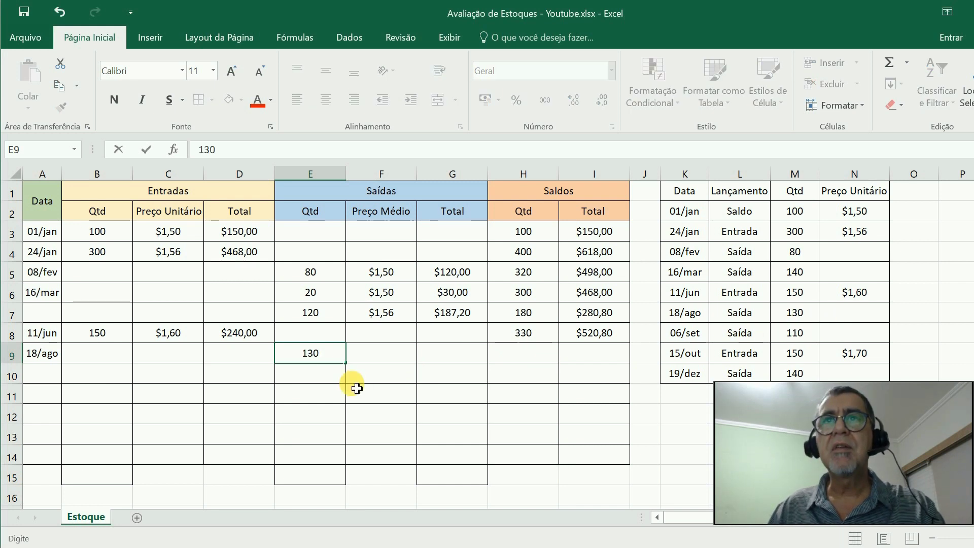
pyautogui.press('Tab')
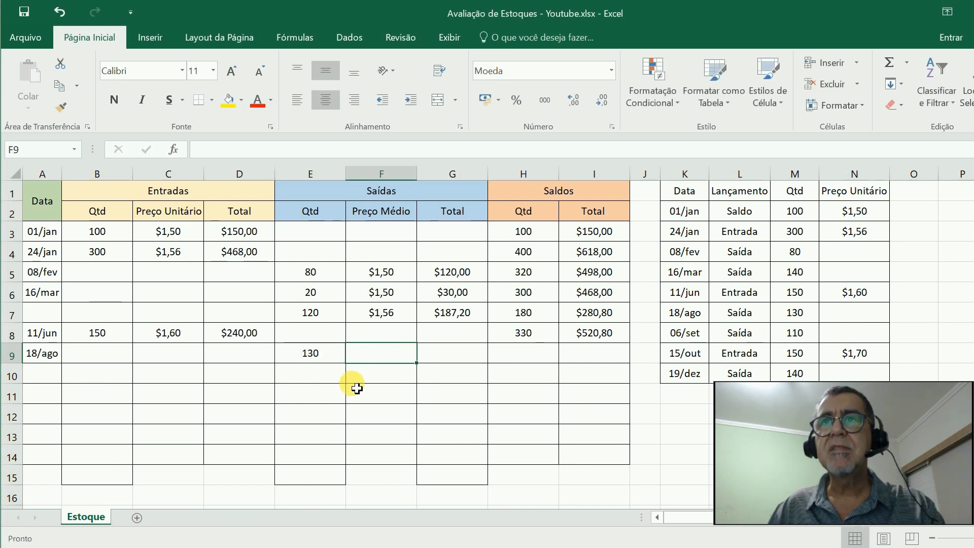
# Set the 18/ago output price in F9 to the 24/jan unit price with the formula =C4
pyautogui.write('=')
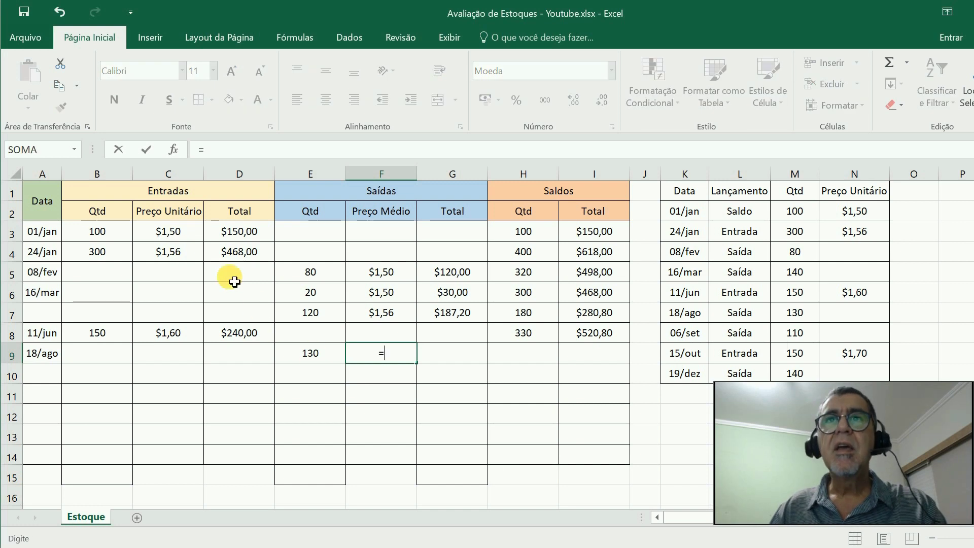
pyautogui.click(181, 252)
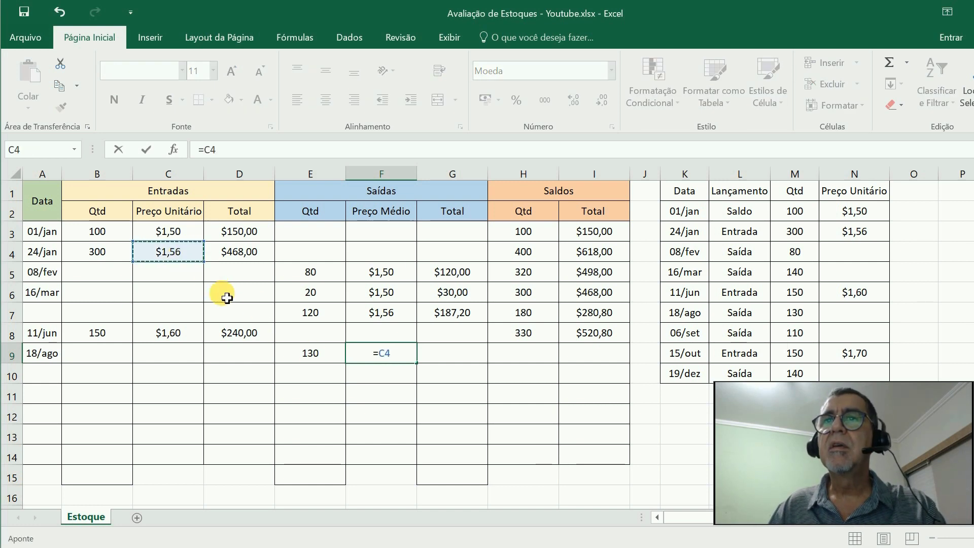
pyautogui.press('Return')
pyautogui.press('Up')
pyautogui.press('Right')
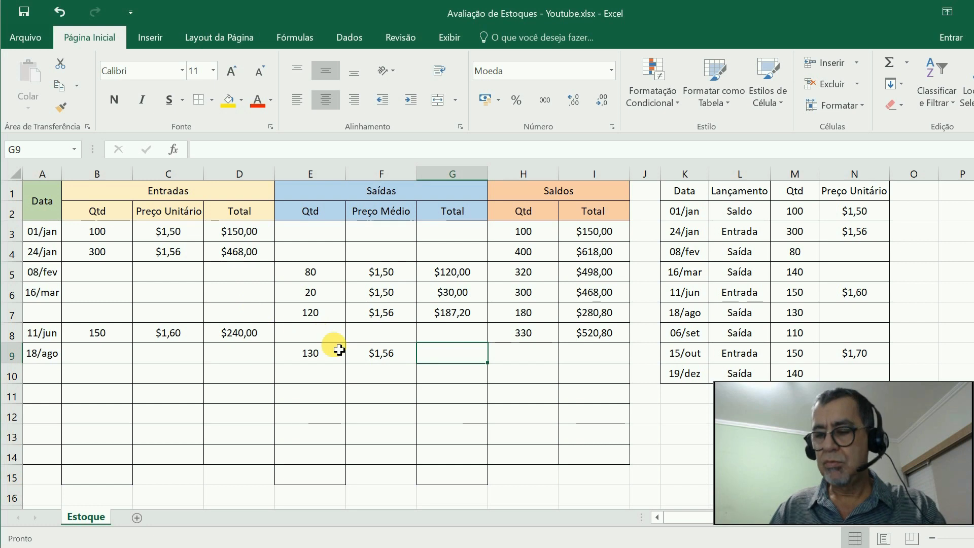
# Calculate the 18/ago output total in G9 with the formula =E9*F9
pyautogui.write('=')
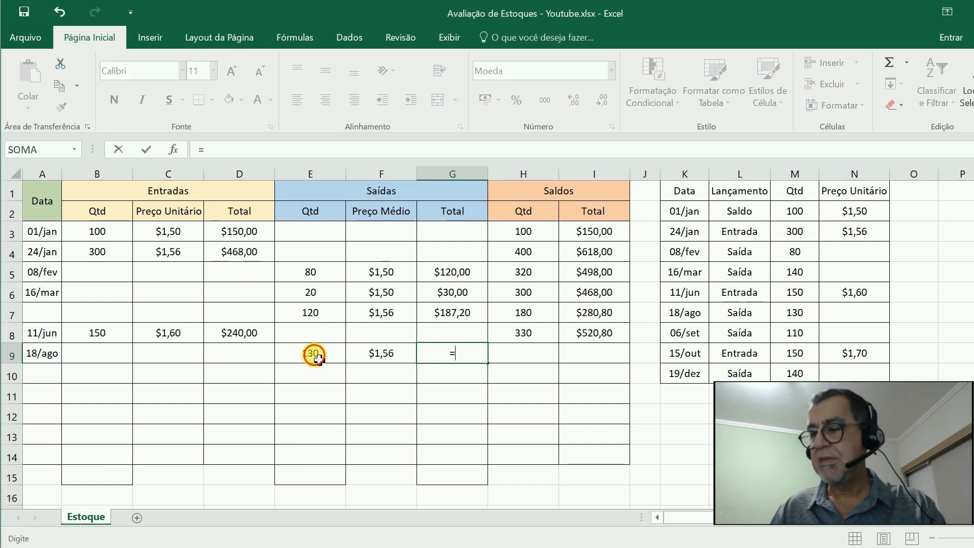
pyautogui.click(315, 356)
pyautogui.write('*')
pyautogui.click(370, 358)
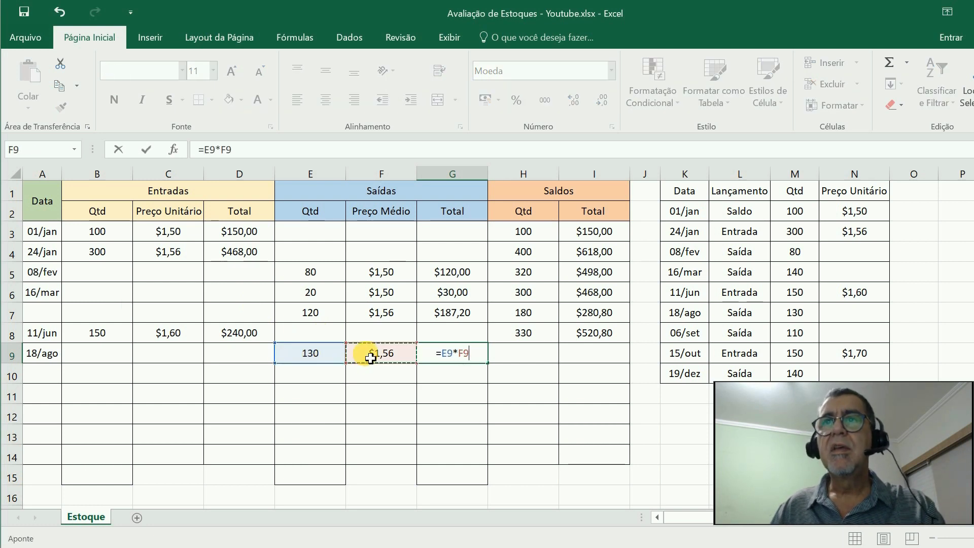
pyautogui.press('Return')
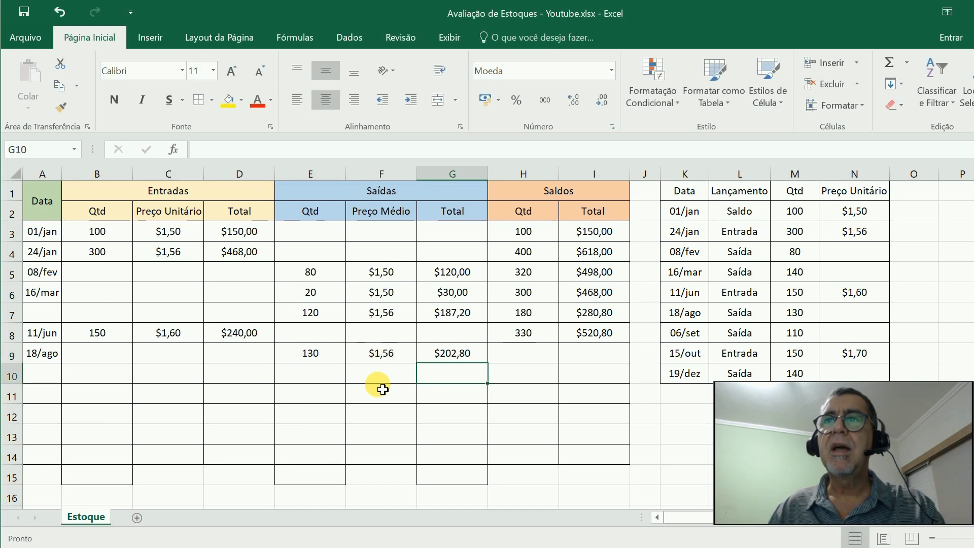
pyautogui.press('Up')
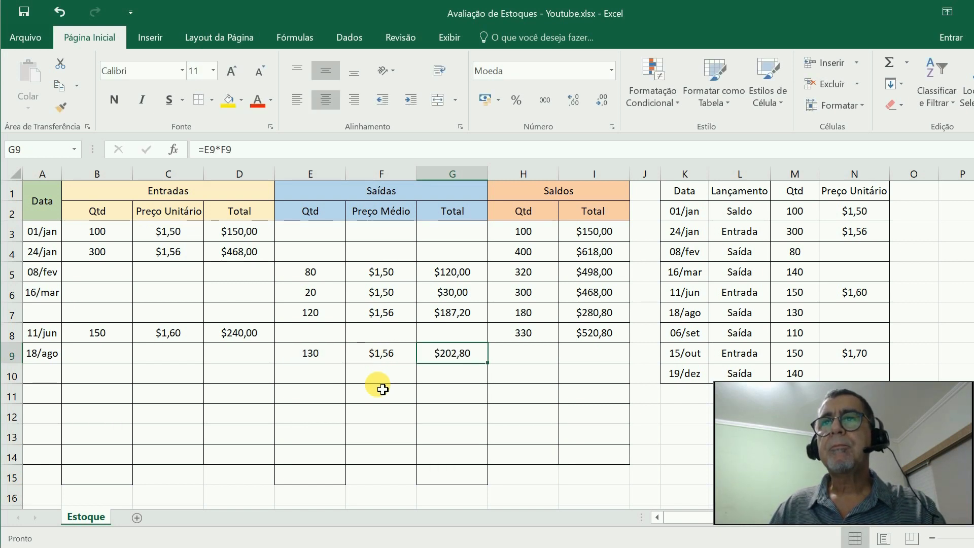
# Copy the balance quantity and total formulas from H8:I8 down to the 18/ago row
pyautogui.moveTo(522, 332); pyautogui.dragTo(634, 366)
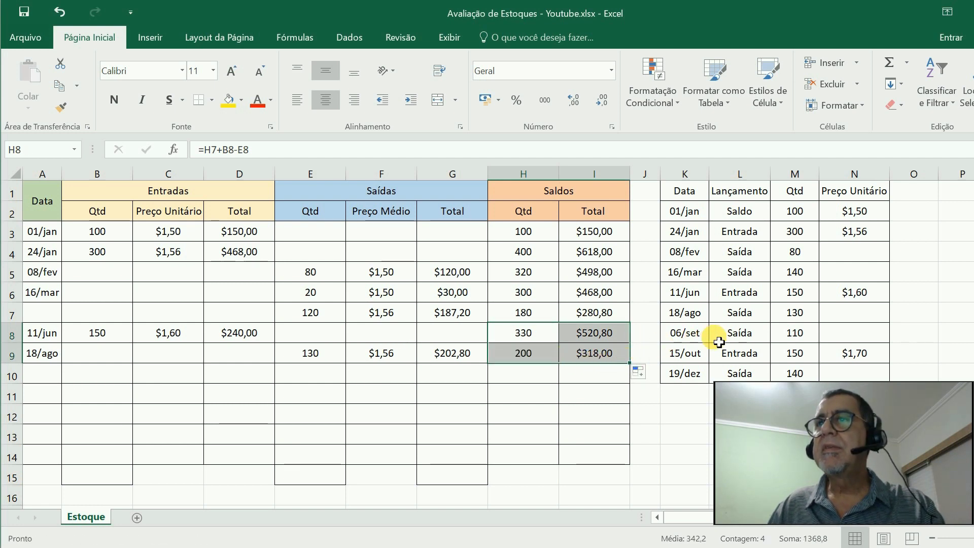
pyautogui.click(44, 378)
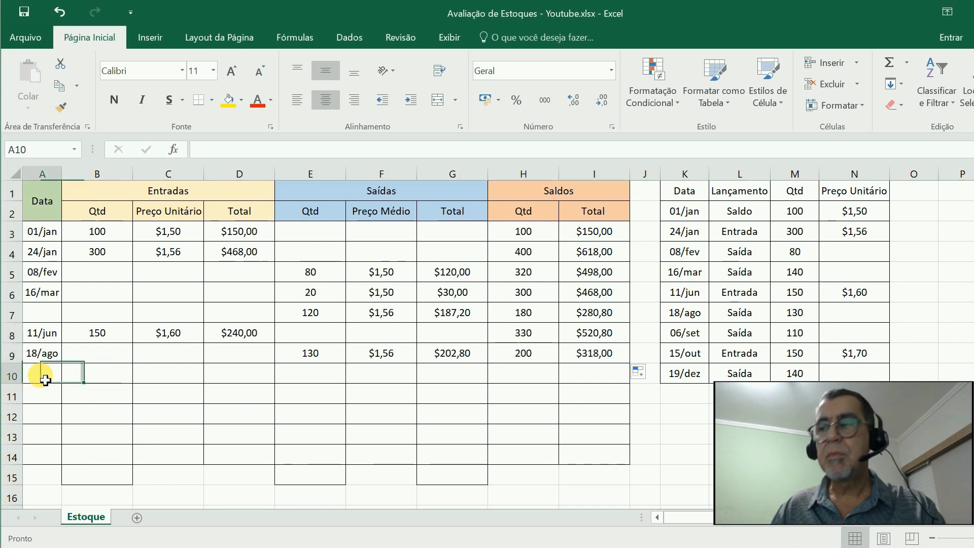
# Enter the date 6/9 in A10 and the output quantity 50 in E10
pyautogui.write('6/9')
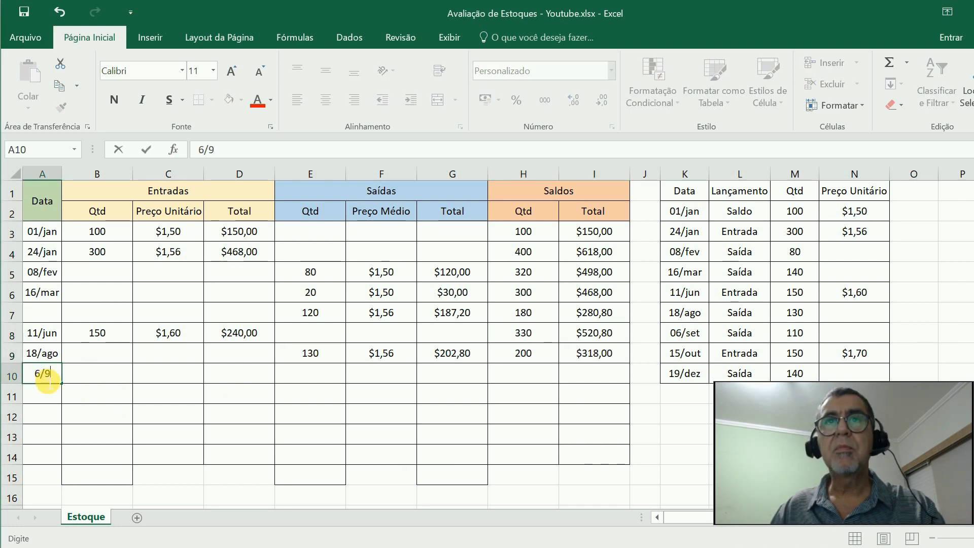
pyautogui.press('Tab')
pyautogui.press('Tab')
pyautogui.press('Tab')
pyautogui.press('Tab')
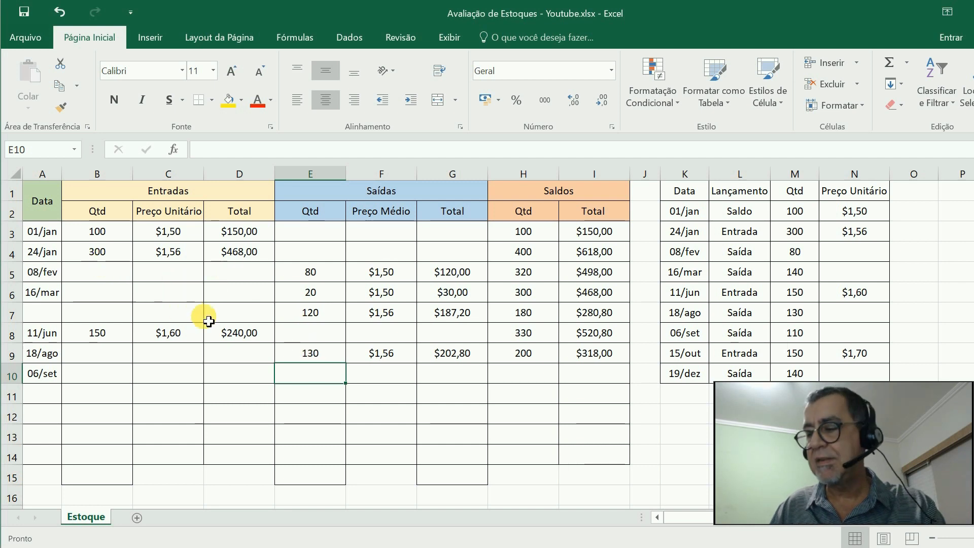
pyautogui.write('50')
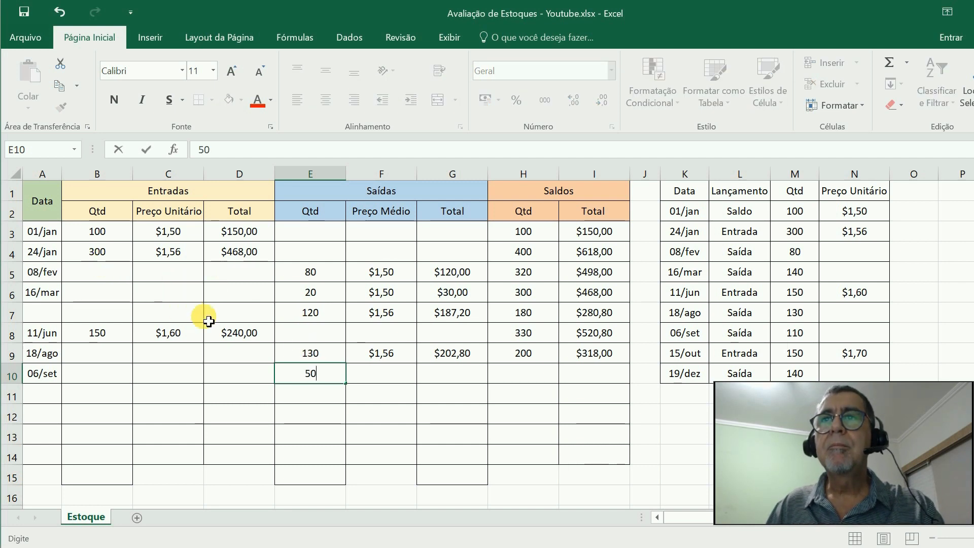
# Set the output price for the 06/set row in F10 to 1,56
pyautogui.press('Tab')
pyautogui.write('1')
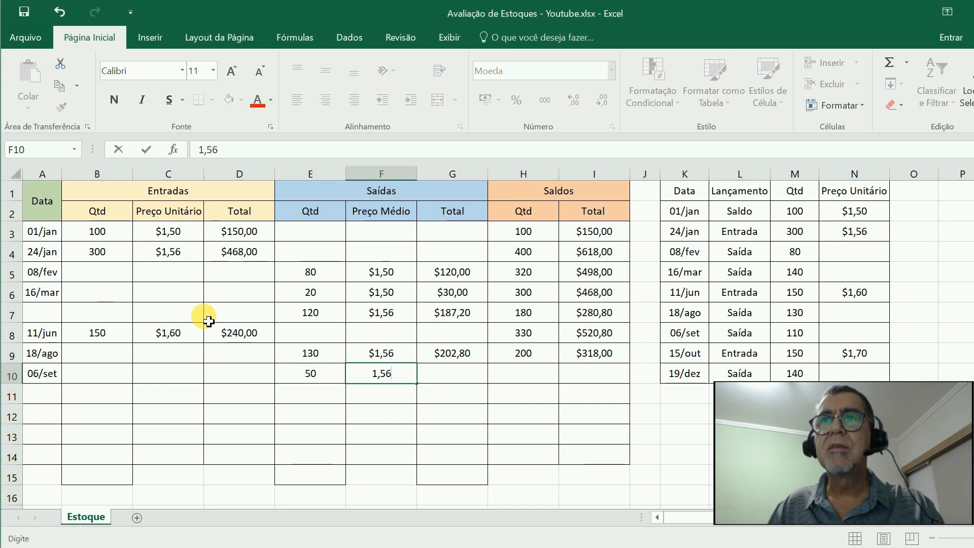
pyautogui.press('Return')
pyautogui.press('Left')
pyautogui.press('Up')
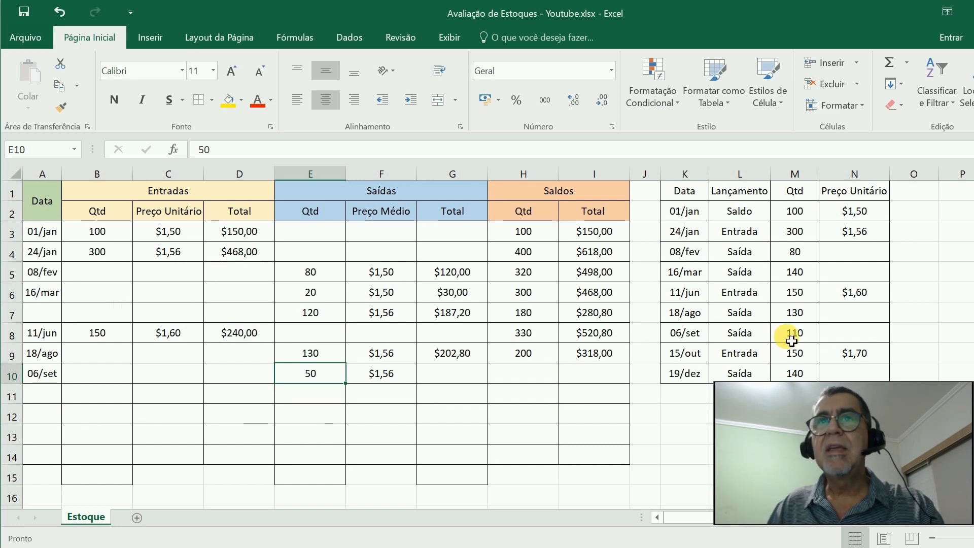
# Enter the remaining 06/set output quantity, 60, in E11
pyautogui.press('Down')
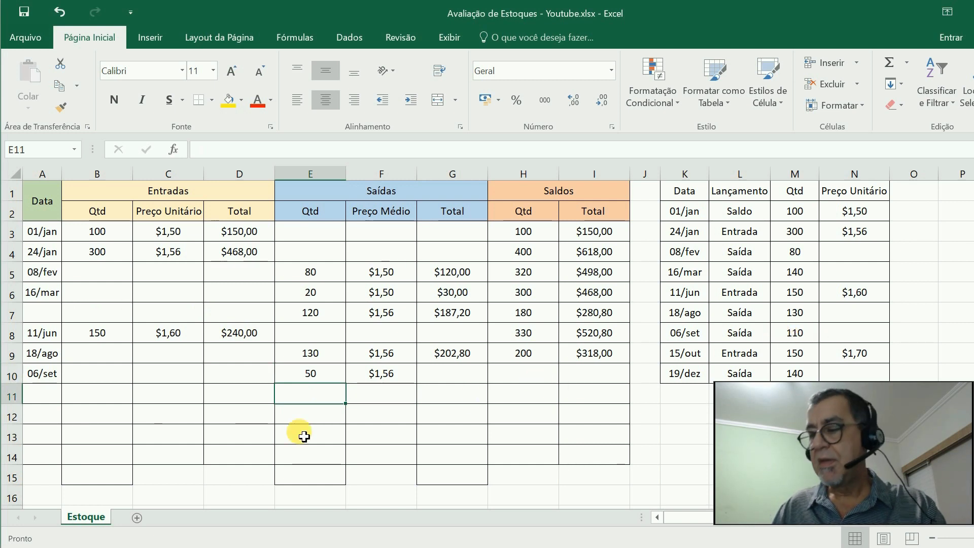
pyautogui.write('60')
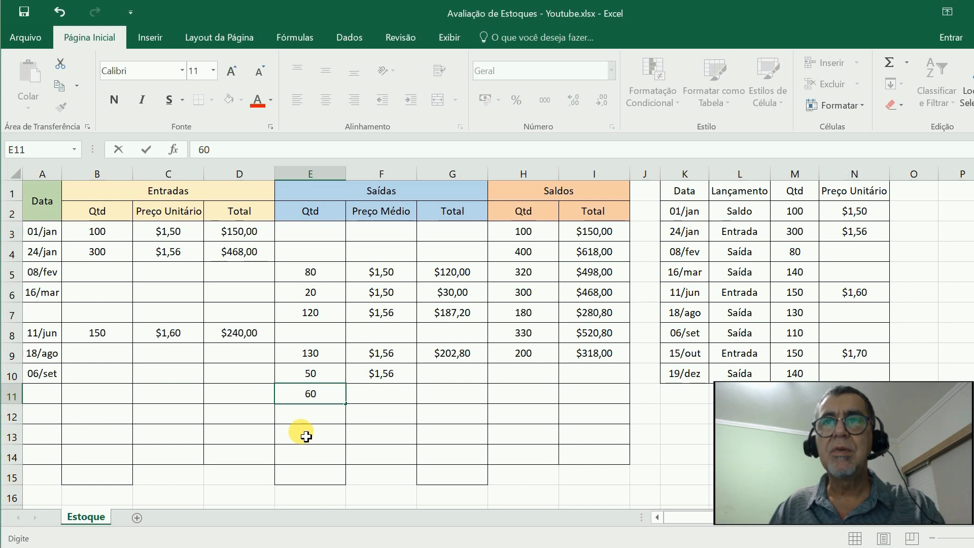
pyautogui.press('Return')
pyautogui.click(310, 391)
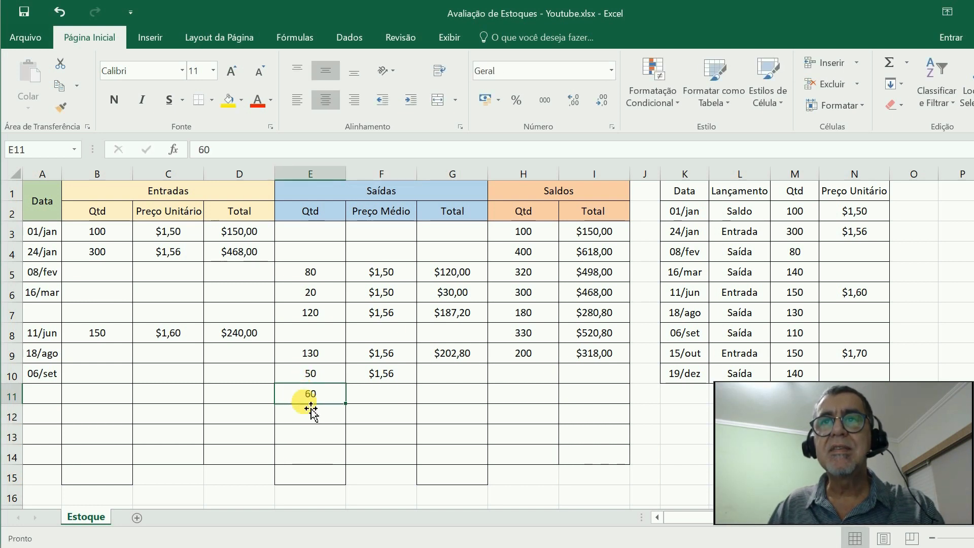
# Set the output price in F11 to the 11/jun unit price with the formula =C8
pyautogui.press('Right')
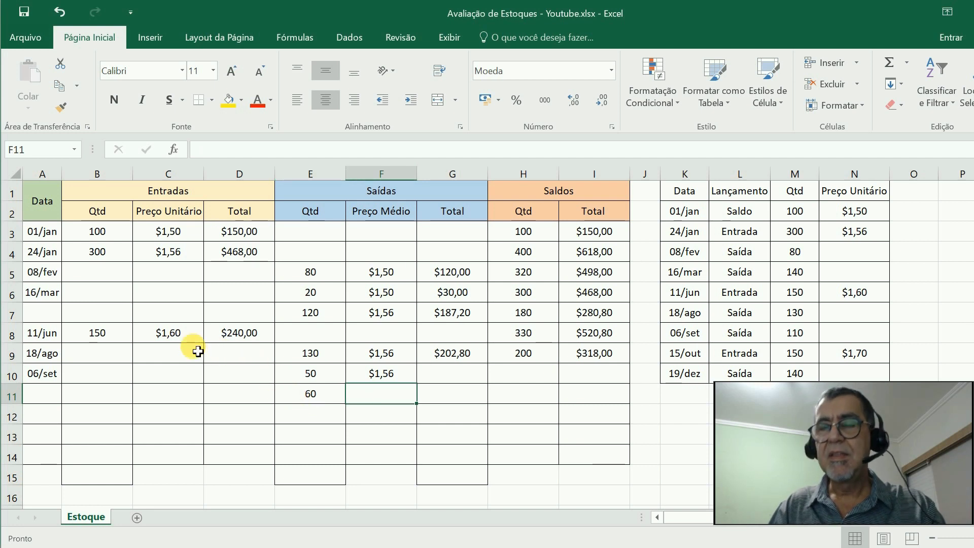
pyautogui.click(172, 336)
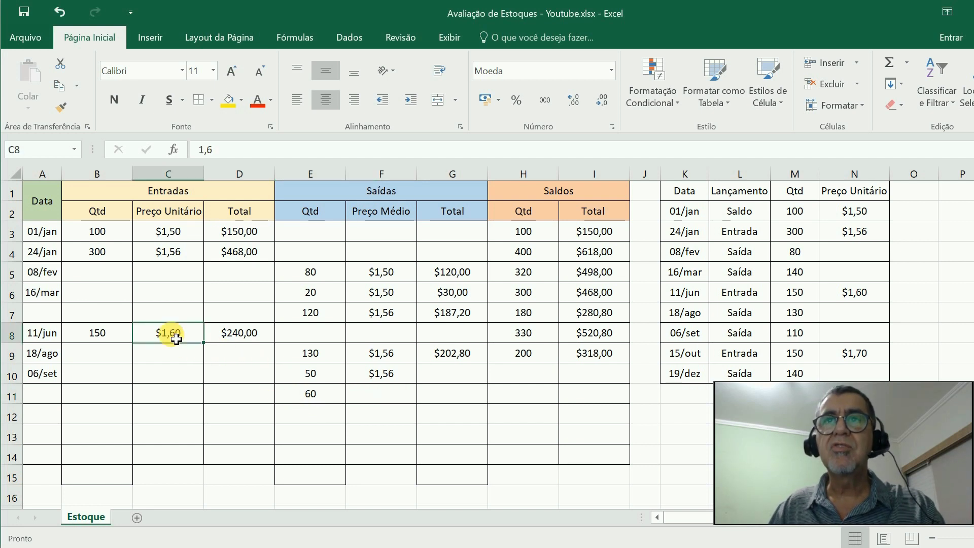
pyautogui.click(391, 402)
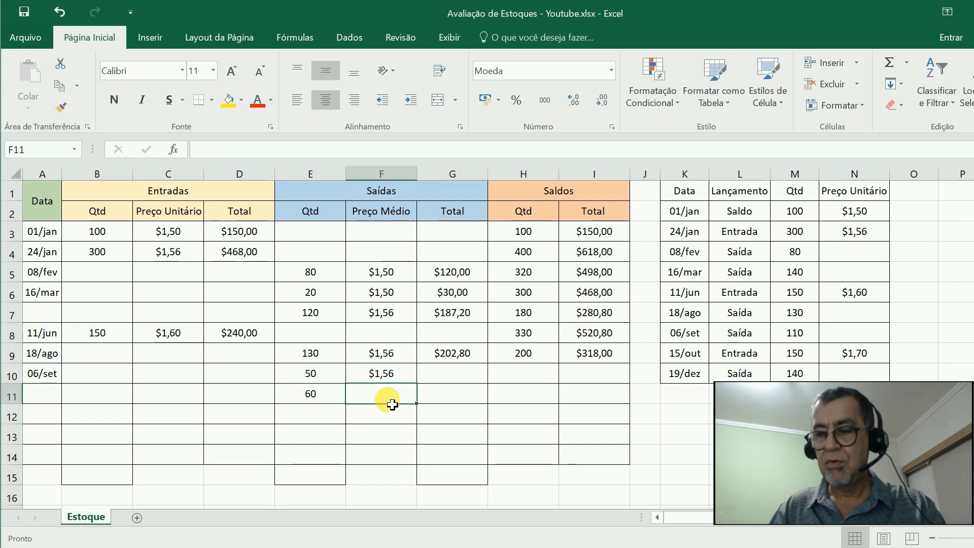
pyautogui.write('=')
pyautogui.click(169, 336)
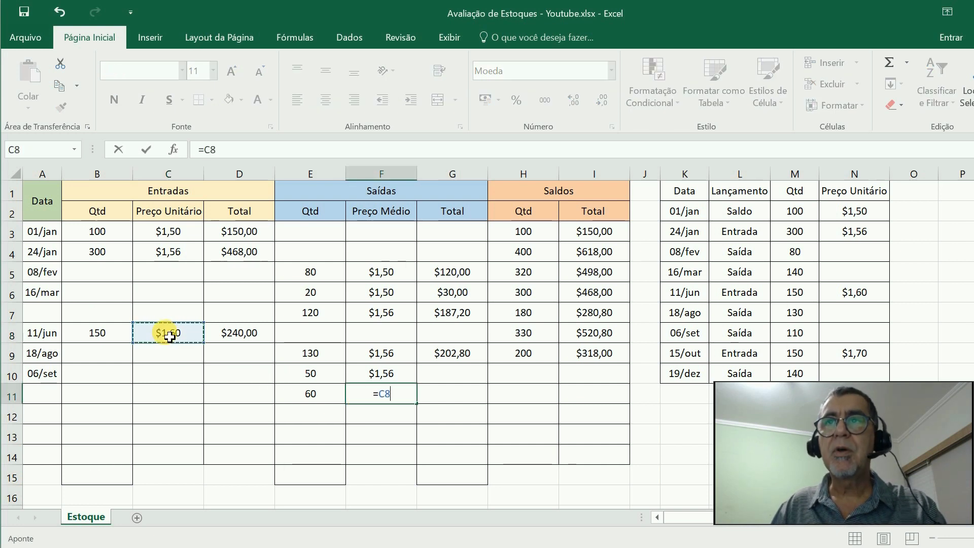
pyautogui.press('Return')
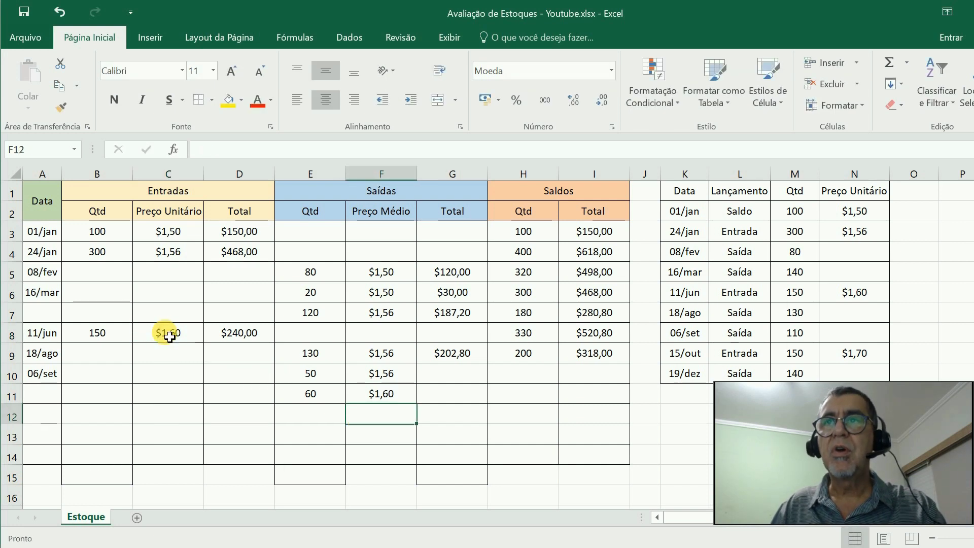
# Copy the output total and balance formulas from G9:I9 down to row 11
pyautogui.click(461, 356)
pyautogui.moveTo(468, 358); pyautogui.dragTo(564, 362)
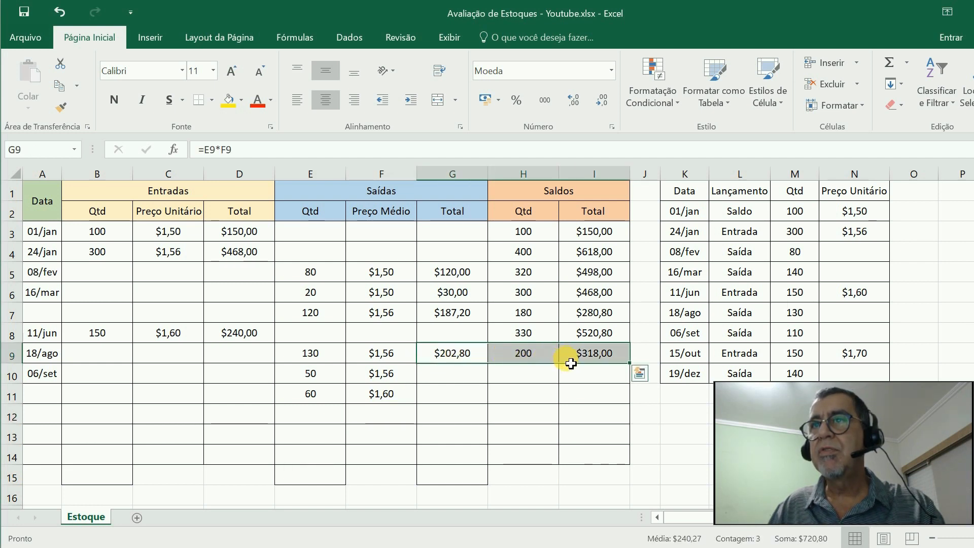
pyautogui.moveTo(629, 364); pyautogui.dragTo(608, 404)
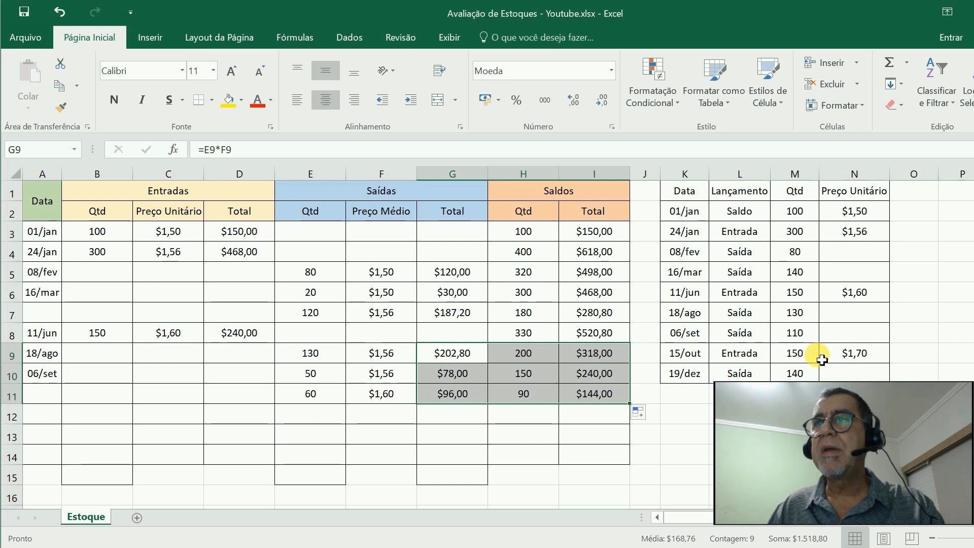
# Enter the date 15/10 in A12
pyautogui.click(46, 419)
pyautogui.write('15/')
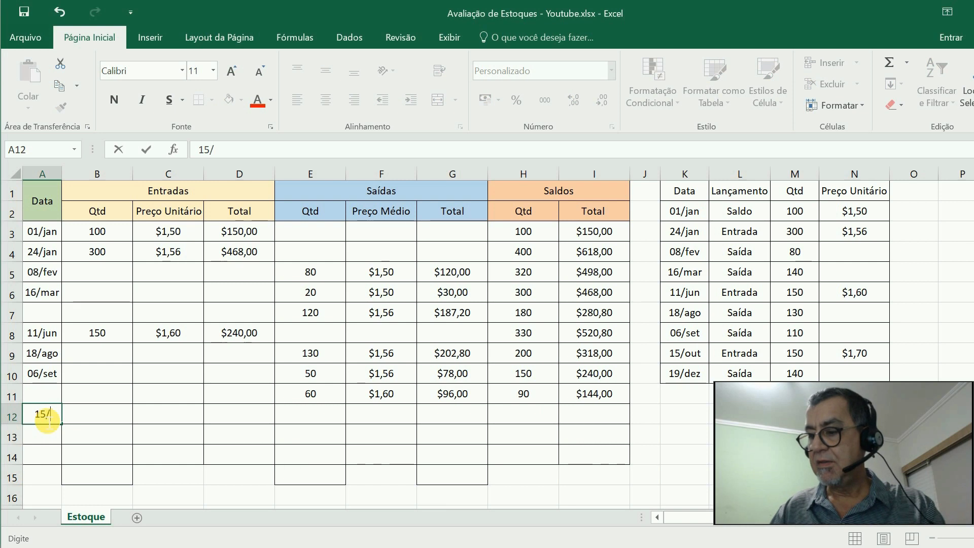
pyautogui.write('10')
pyautogui.press('Tab')
pyautogui.press('Tab')
pyautogui.press('Tab')
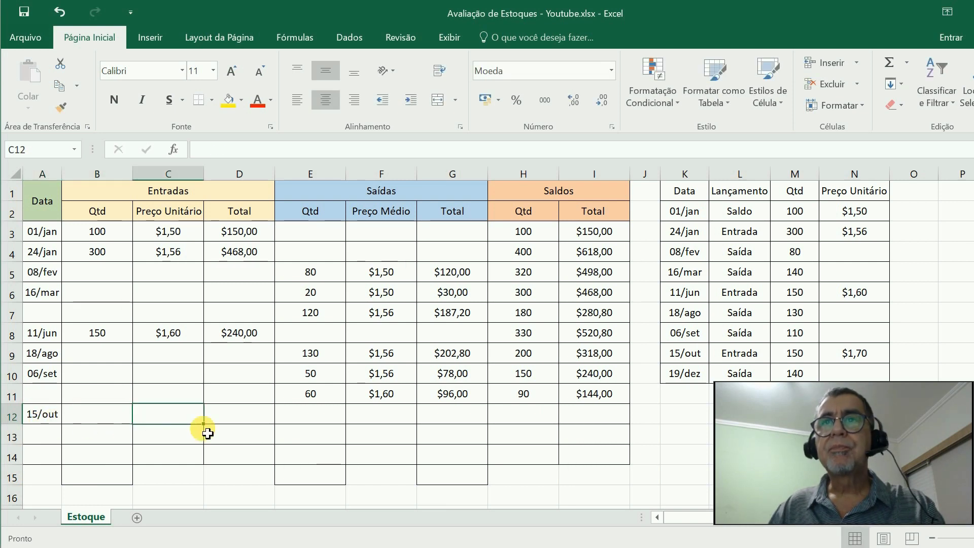
# Enter the 15/out purchase quantity 150 in B12 and the unit price 1,7 in C12
pyautogui.press('Left')
pyautogui.press('Left')
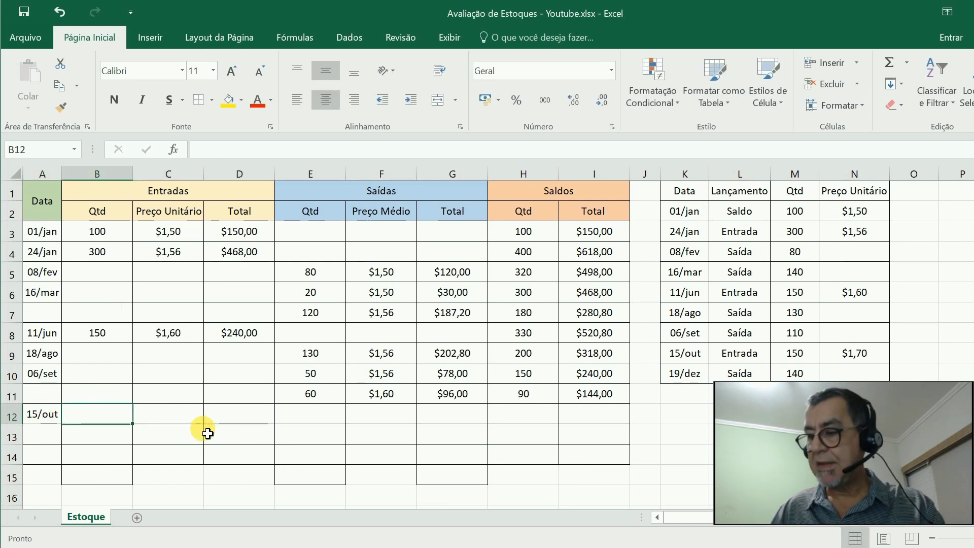
pyautogui.write('150')
pyautogui.press('Tab')
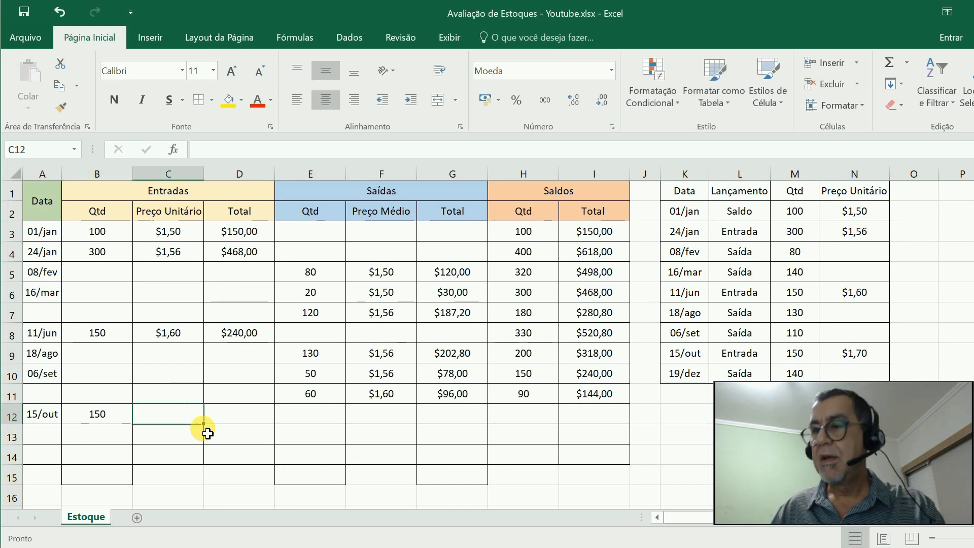
pyautogui.write('1,7')
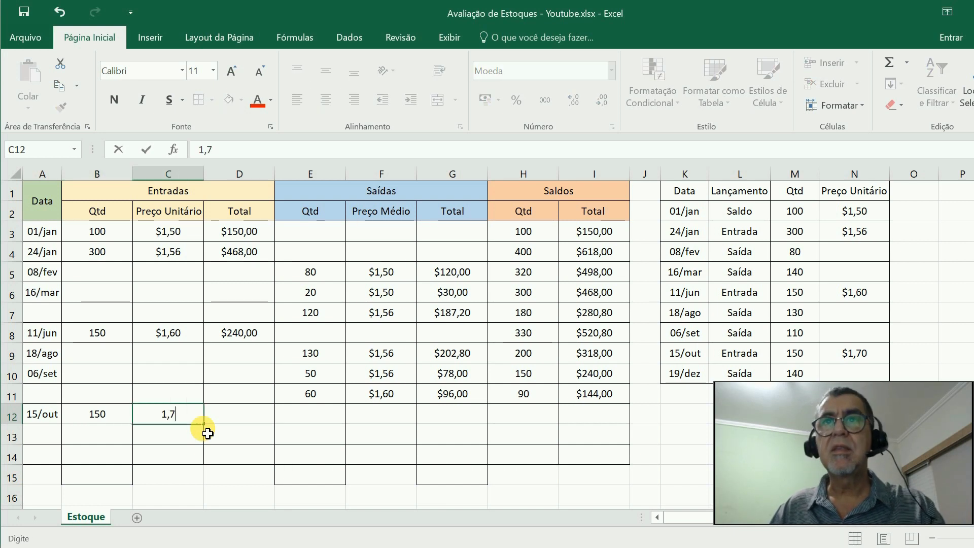
pyautogui.press('Tab')
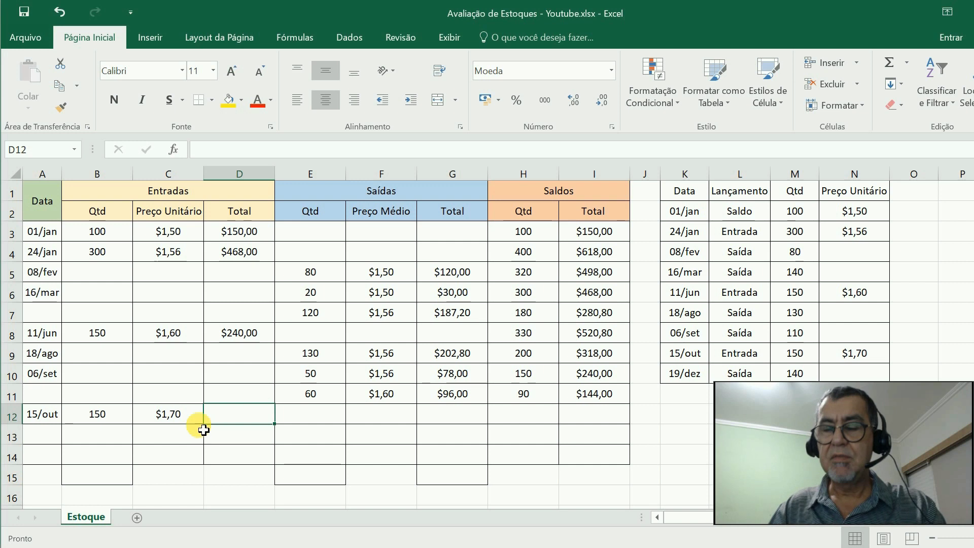
# Calculate the 15/out entry total in D12 with the formula =B12*C12
pyautogui.write('=')
pyautogui.click(103, 419)
pyautogui.write('*')
pyautogui.click(165, 418)
pyautogui.press('Return')
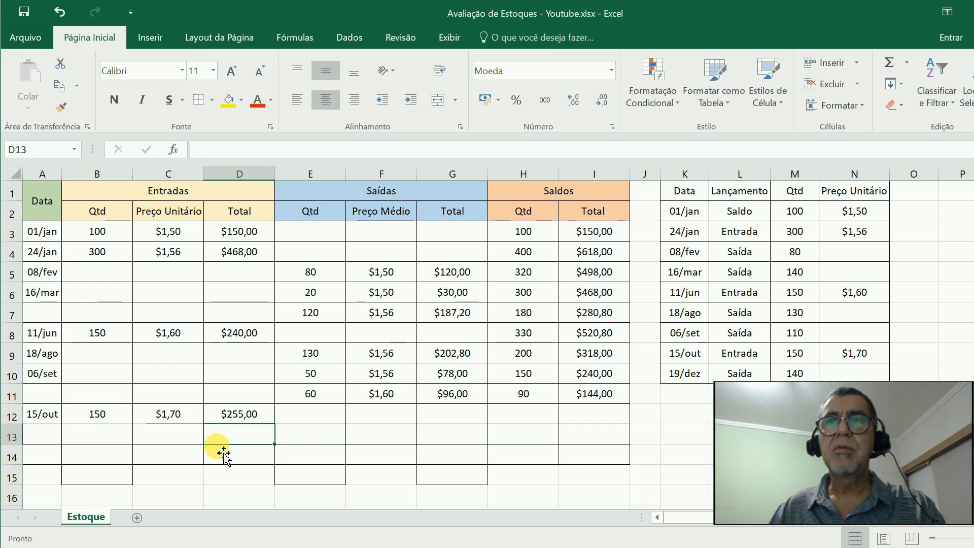
pyautogui.press('Up')
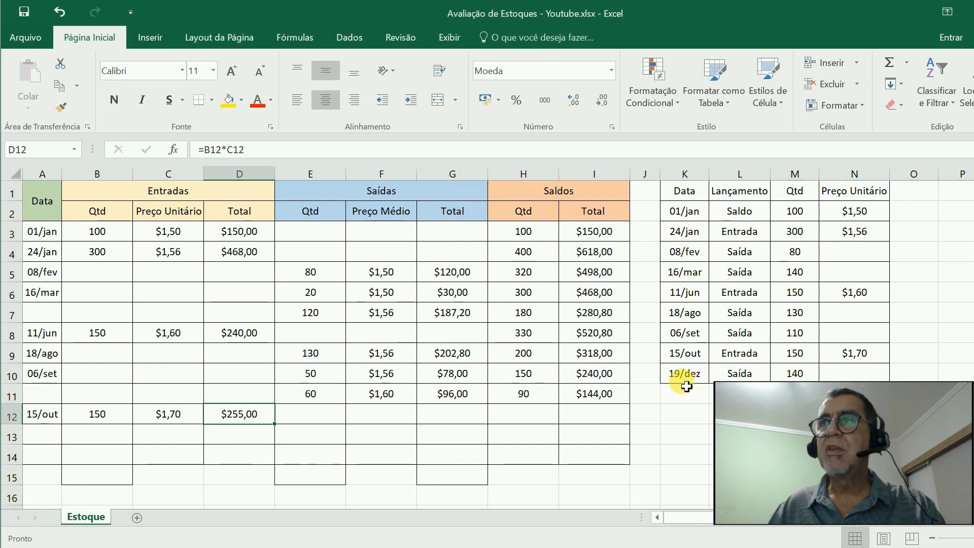
# Copy the balance quantity and total formulas from H11:I11 down to the 15/out row
pyautogui.click(503, 397)
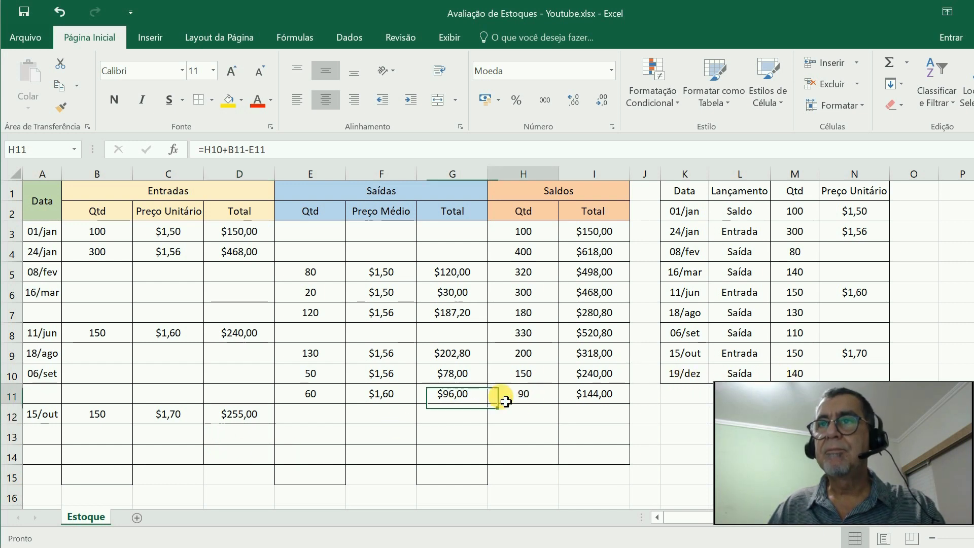
pyautogui.moveTo(557, 399); pyautogui.dragTo(573, 392)
pyautogui.moveTo(636, 410); pyautogui.dragTo(634, 425)
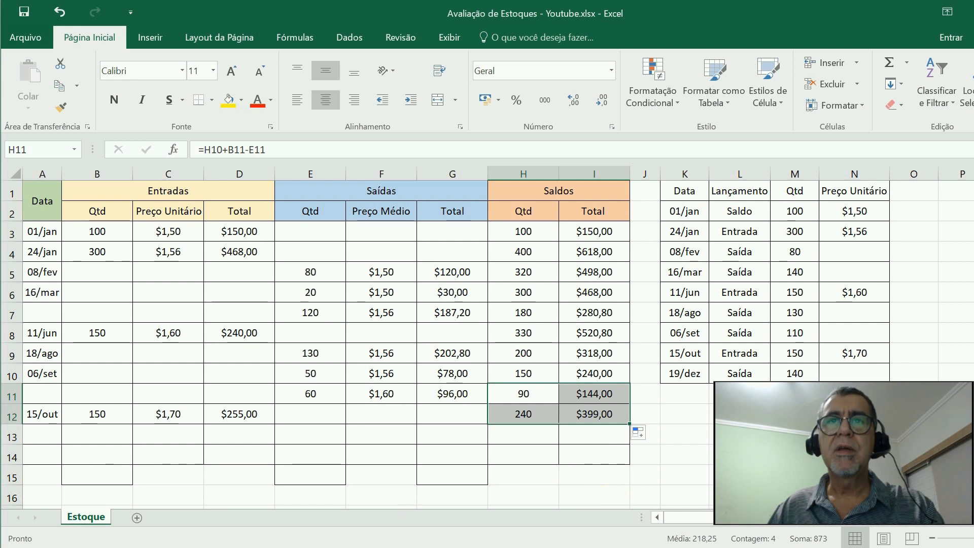
# Enter the date 19/12 in A13 and the output quantity 90 in E13
pyautogui.click(38, 441)
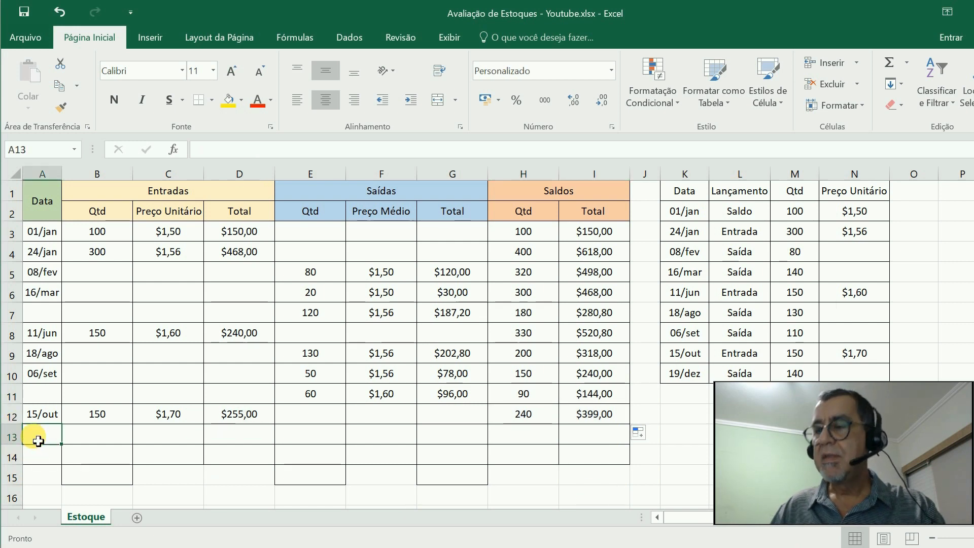
pyautogui.write('19')
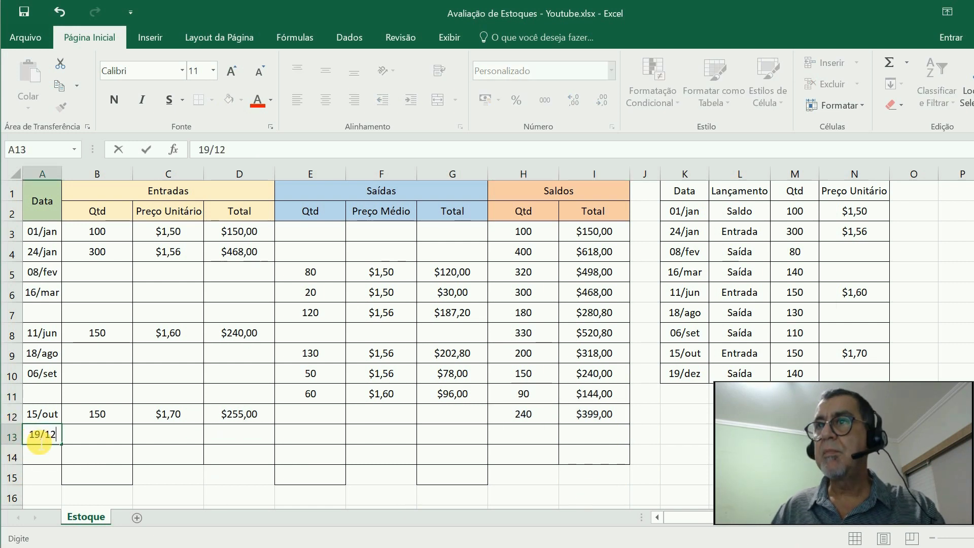
pyautogui.write('/12')
pyautogui.press('Tab')
pyautogui.press('Tab')
pyautogui.press('Tab')
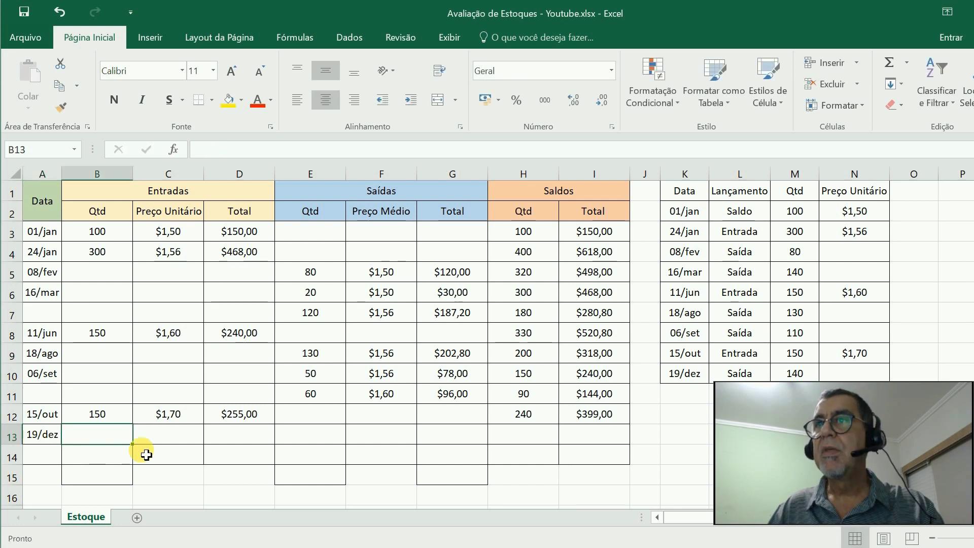
pyautogui.press('Tab')
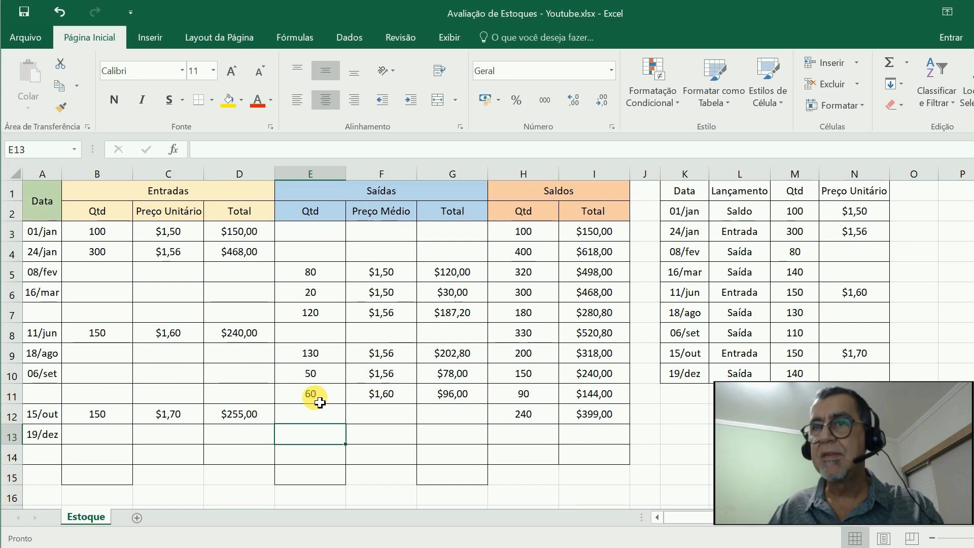
pyautogui.doubleClick(296, 424)
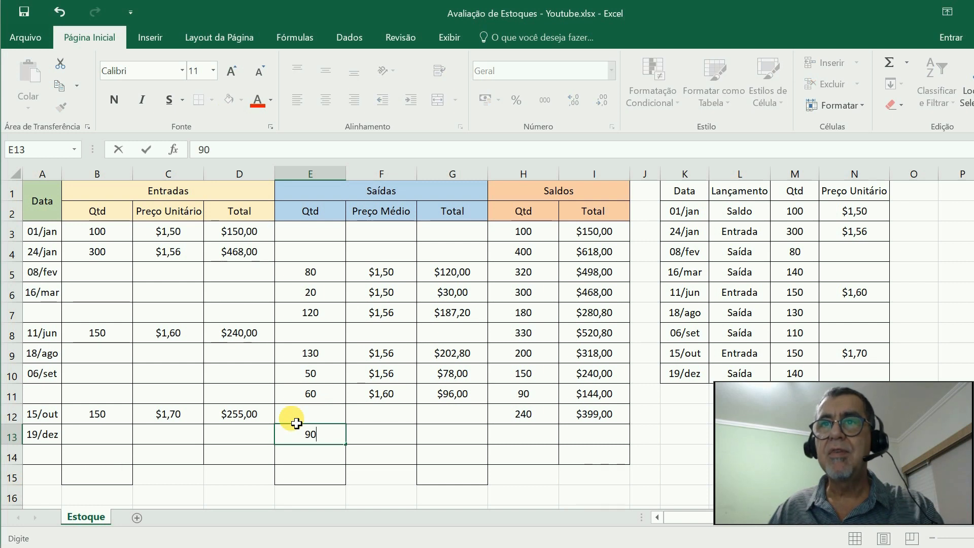
# Set the 19/dez output price in F13 to the 11/jun unit price with the formula =C8
pyautogui.press('Tab')
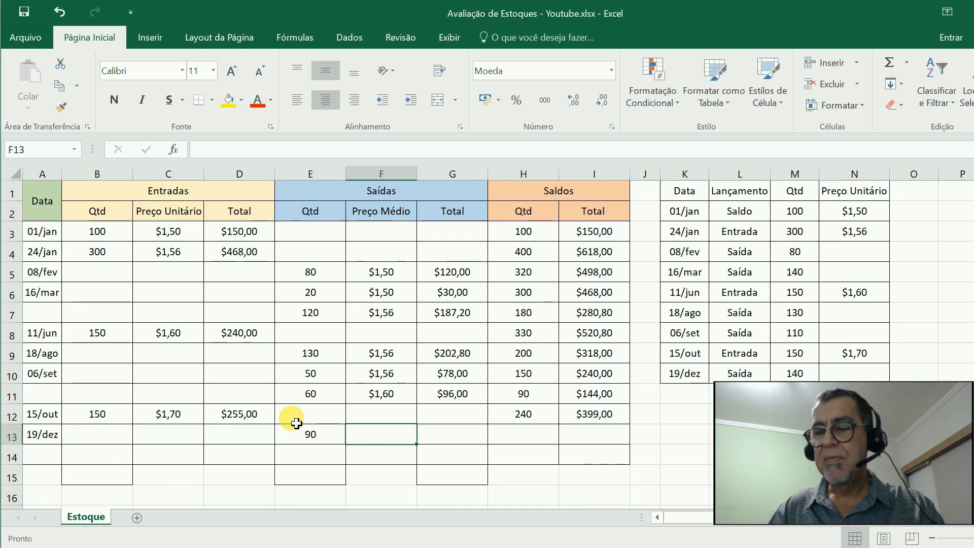
pyautogui.write('=')
pyautogui.click(168, 334)
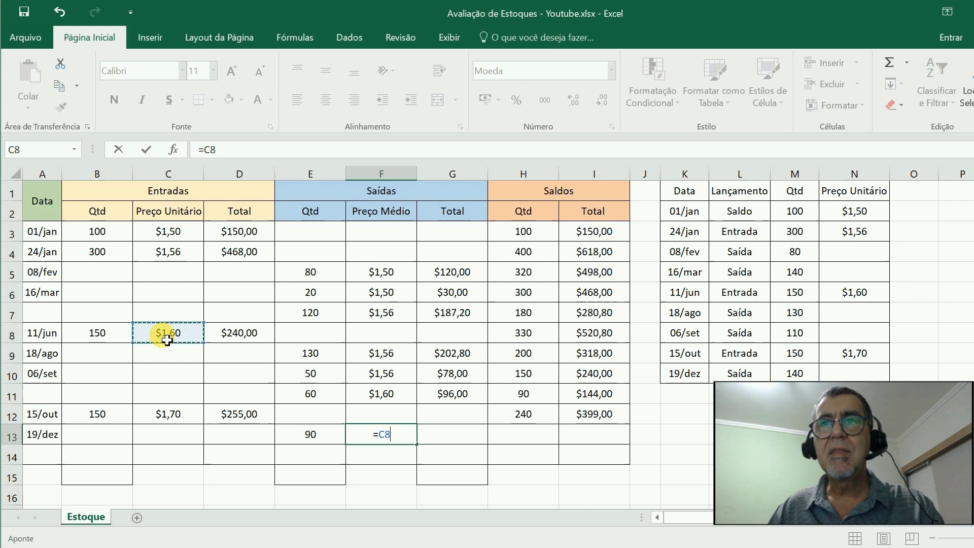
pyautogui.press('Return')
pyautogui.press('Up')
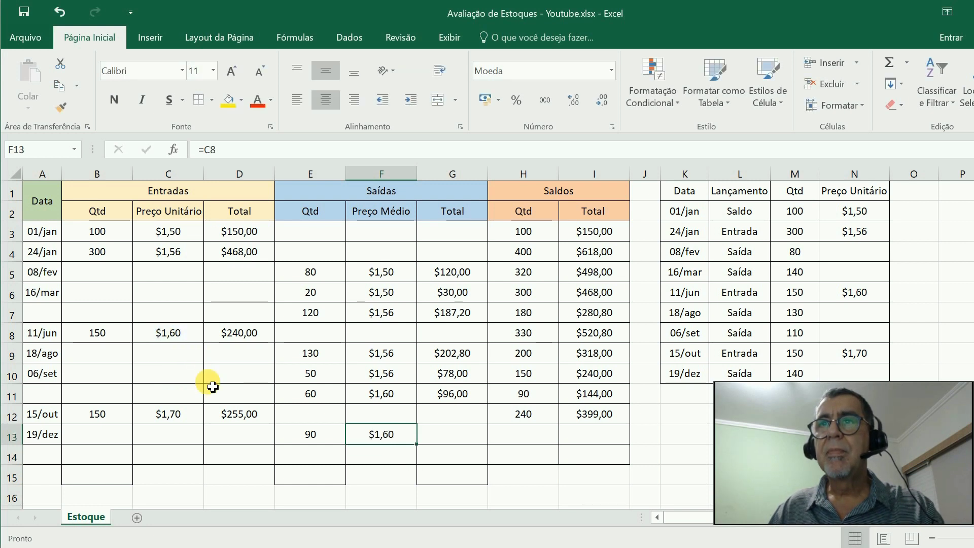
# Calculate the 19/dez output total in G13 with the formula =E13*F13
pyautogui.press('Right')
pyautogui.write('=')
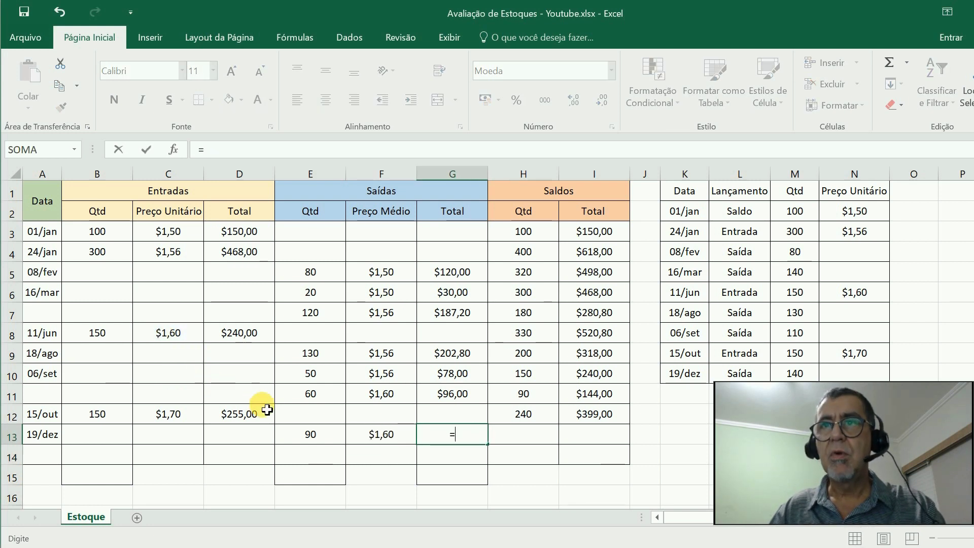
pyautogui.click(312, 430)
pyautogui.write('*')
pyautogui.click(383, 436)
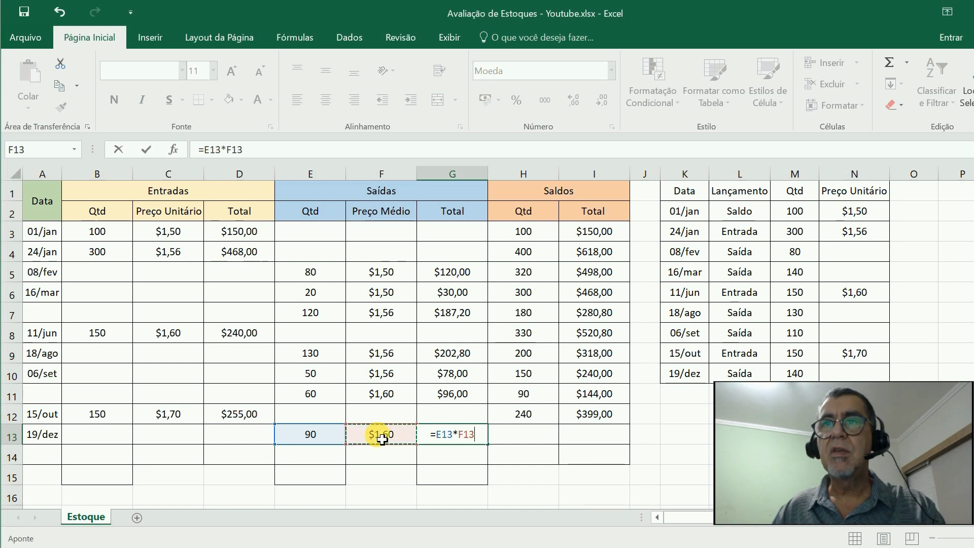
pyautogui.press('Return')
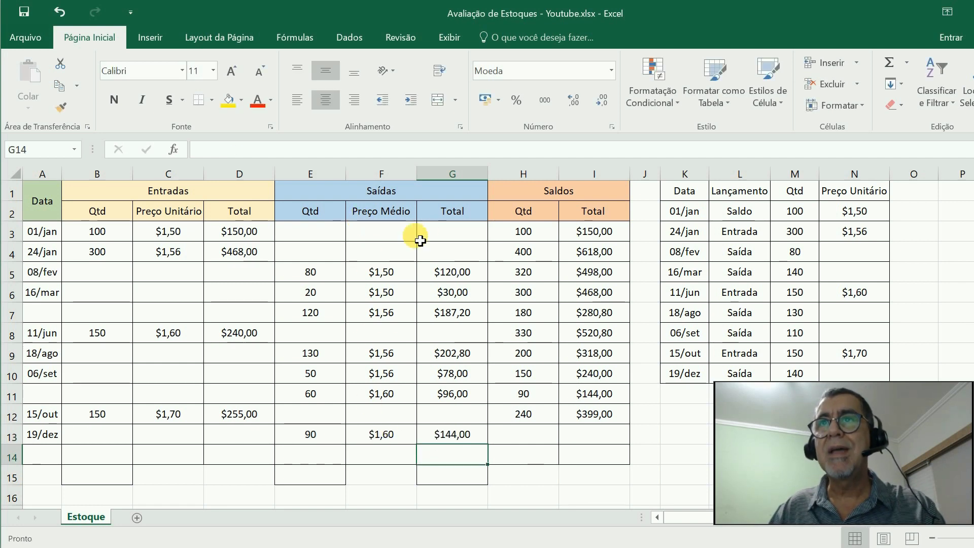
pyautogui.press('Up')
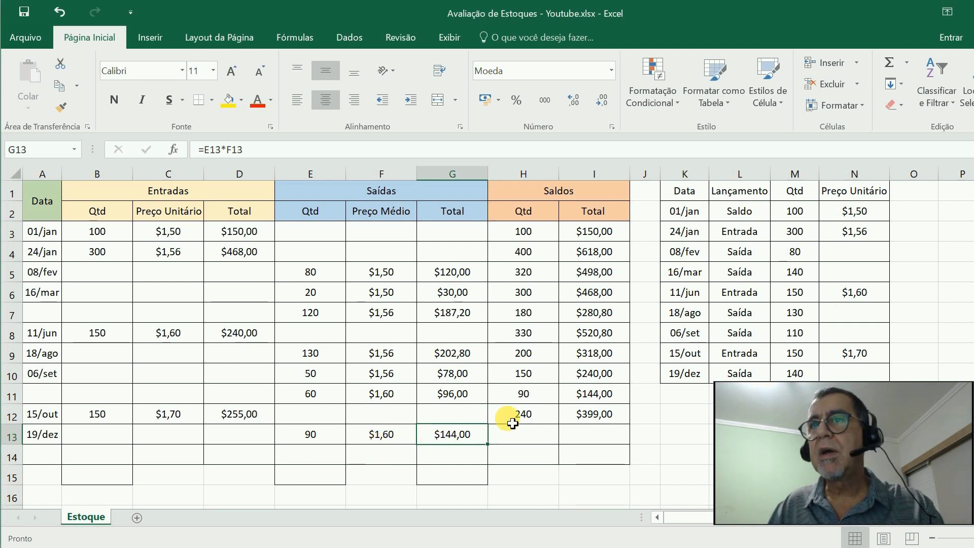
# Copy the balance quantity and total formulas from H12:I12 down through row 14
pyautogui.click(547, 414)
pyautogui.moveTo(547, 414)
pyautogui.mouseDown()
pyautogui.moveTo(583, 415)
pyautogui.moveTo(630, 446)
pyautogui.moveTo(629, 463)
pyautogui.mouseUp()
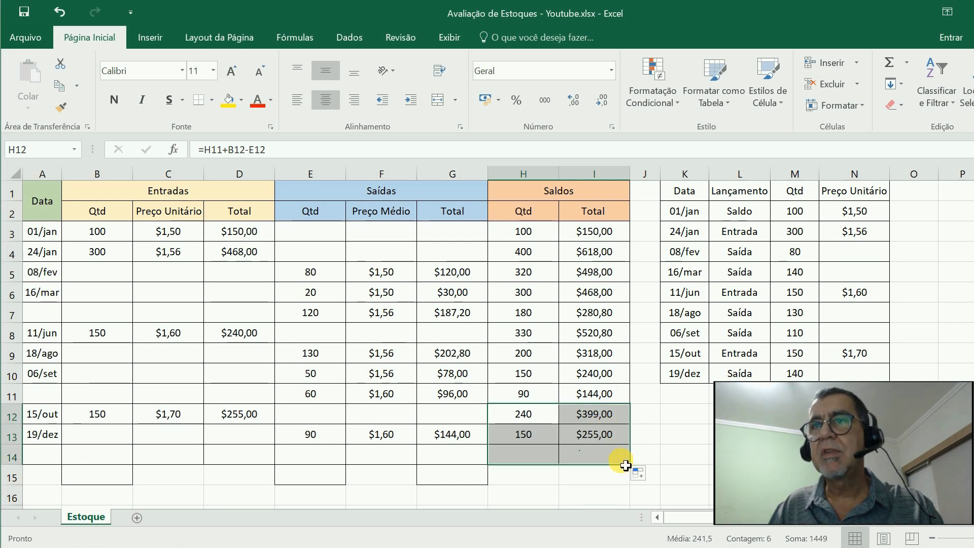
pyautogui.click(303, 439)
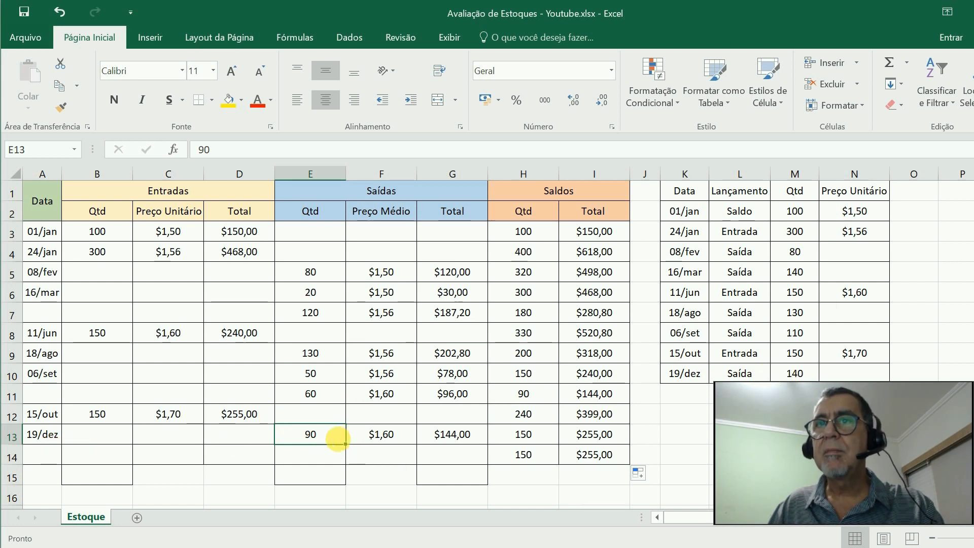
# Enter the output quantity 50 in E14 and set its price in F14 to the 15/out unit price with =C12
pyautogui.click(311, 463)
pyautogui.write('50')
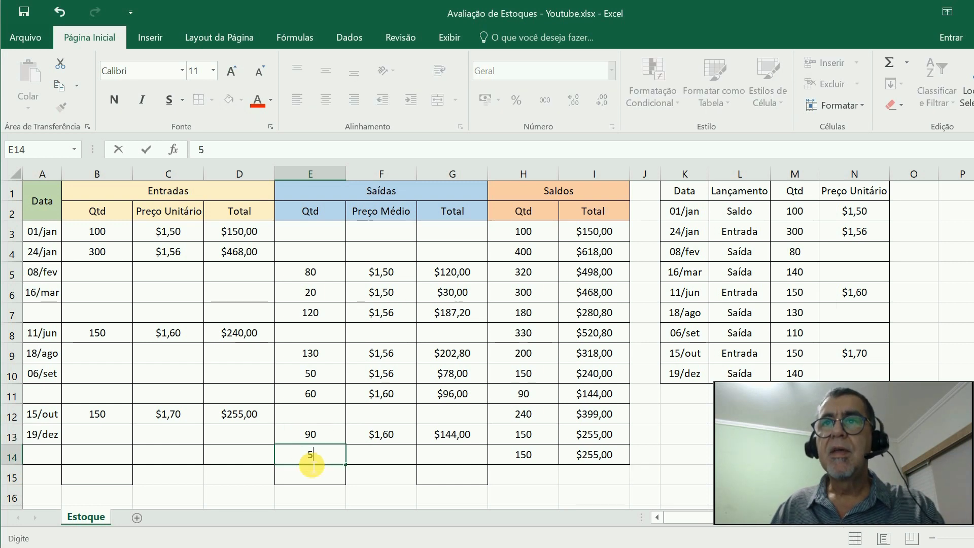
pyautogui.press('Tab')
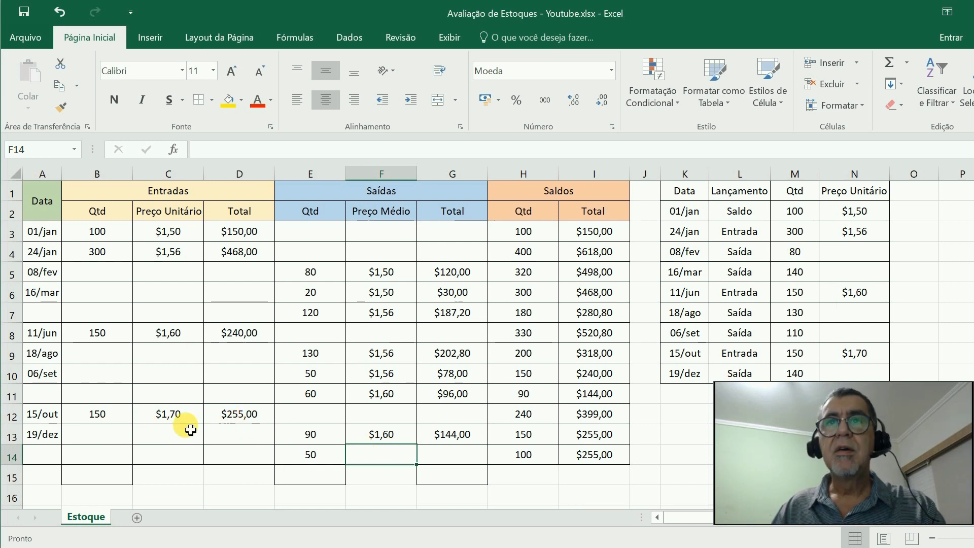
pyautogui.click(172, 416)
pyautogui.click(381, 457)
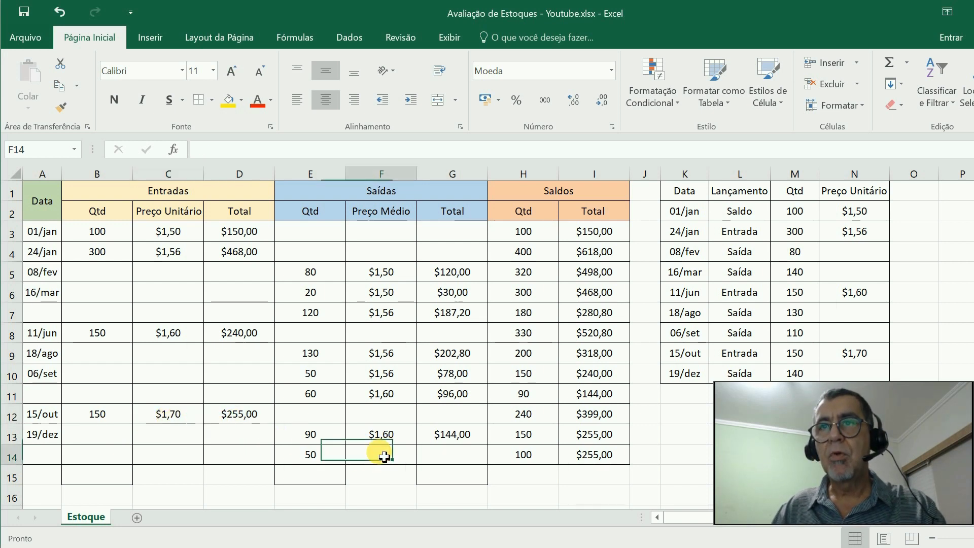
pyautogui.write('=')
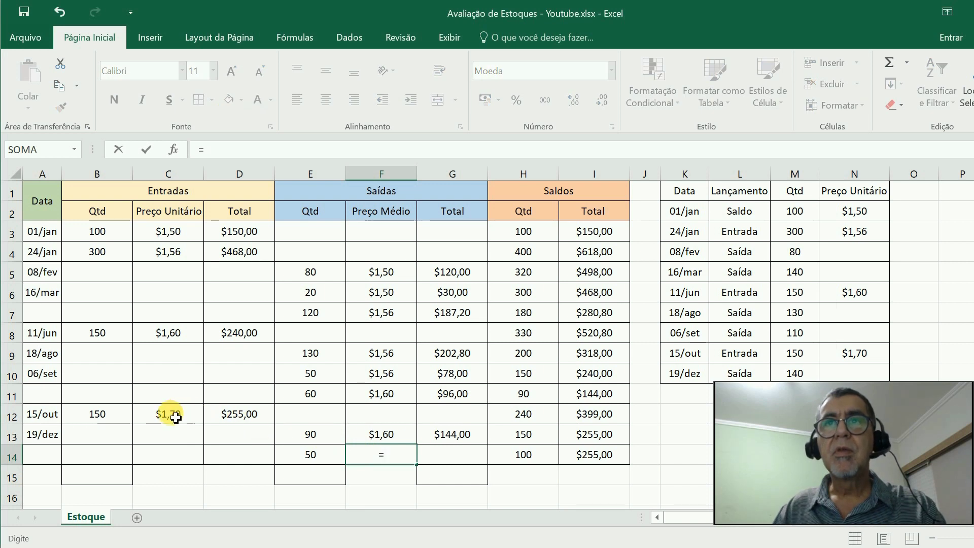
pyautogui.click(183, 415)
pyautogui.hotkey('ctrl', 'Return')
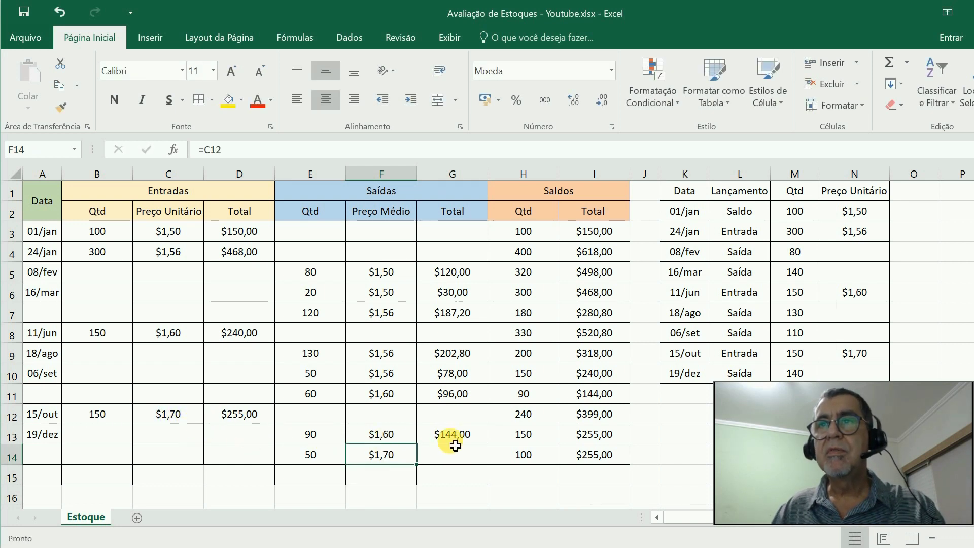
# Copy the output total formula from G13 down to G14
pyautogui.click(449, 434)
pyautogui.moveTo(488, 445); pyautogui.dragTo(486, 464)
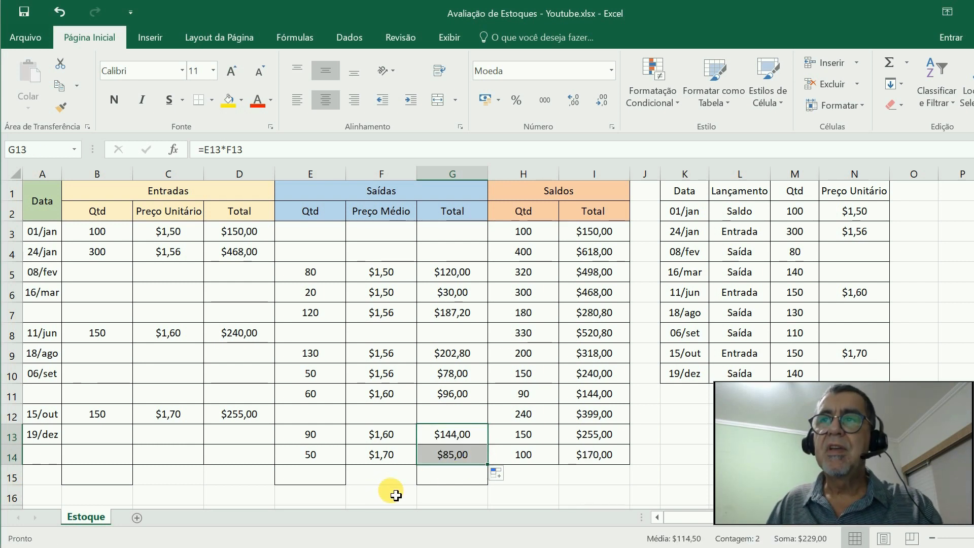
pyautogui.press('Right')
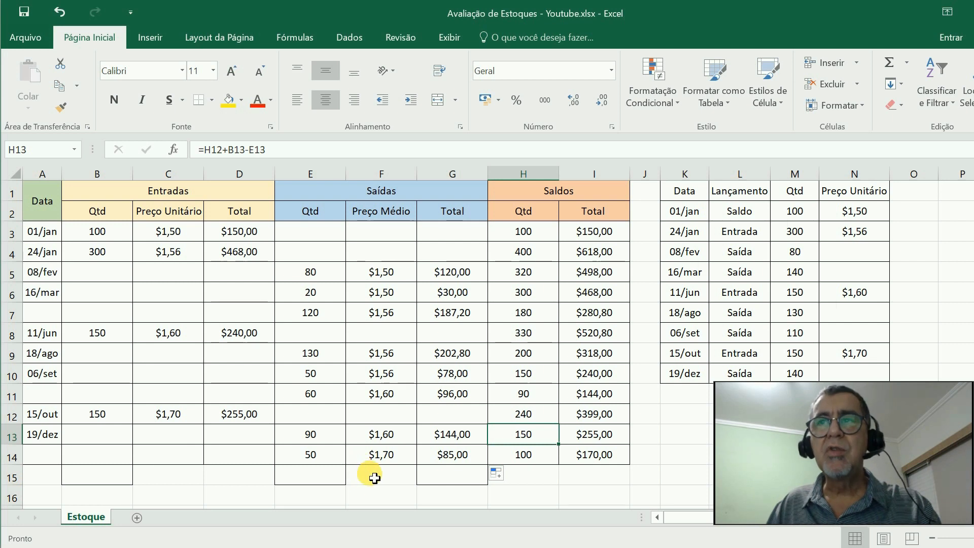
pyautogui.press('Down')
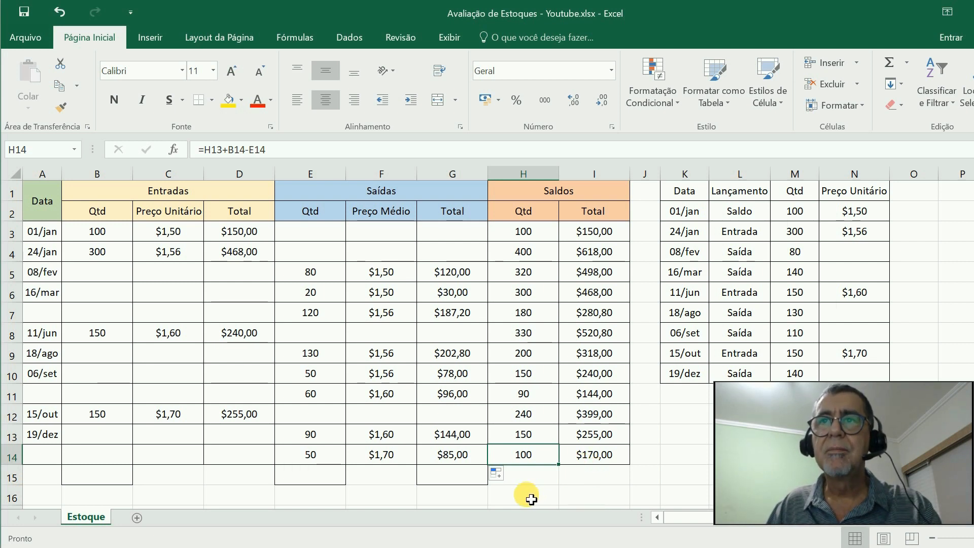
# Sum the output totals in G15 with the formula =SOMA(G3:G14)
pyautogui.click(455, 480)
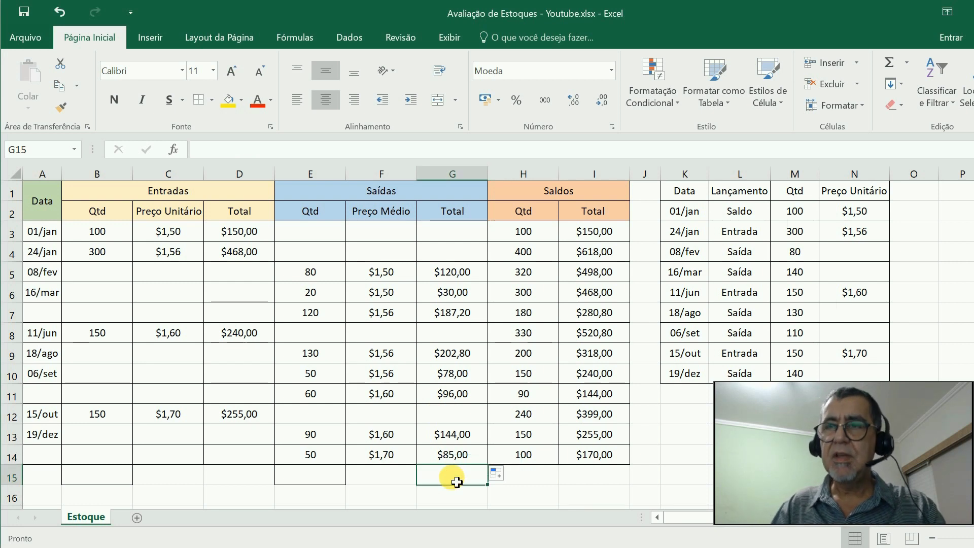
pyautogui.write('=soma(')
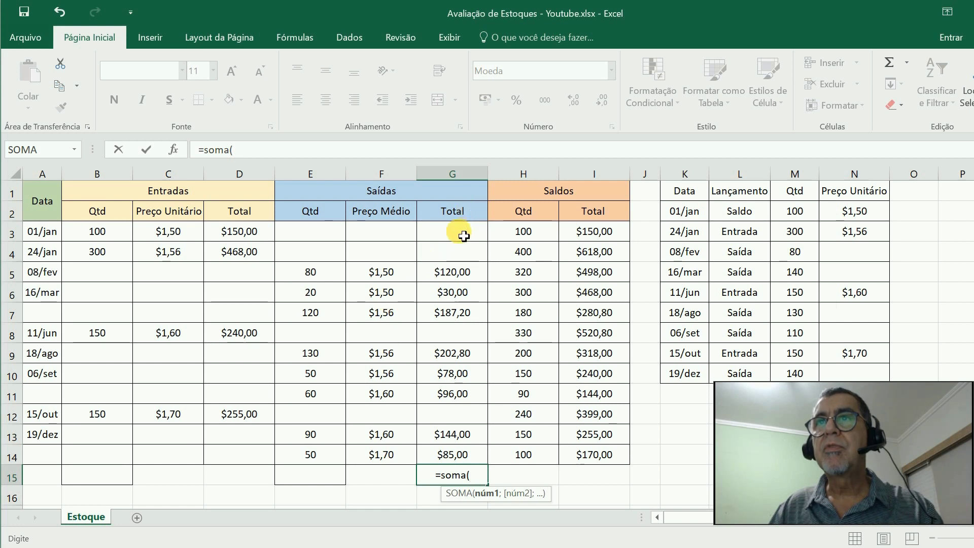
pyautogui.moveTo(468, 232); pyautogui.dragTo(478, 461)
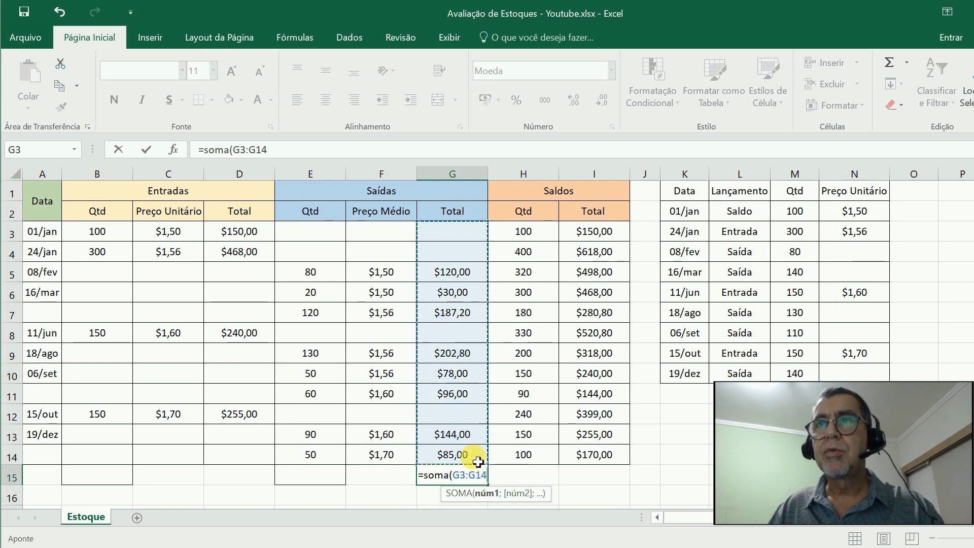
pyautogui.write(')')
pyautogui.press('Return')
pyautogui.click(469, 474)
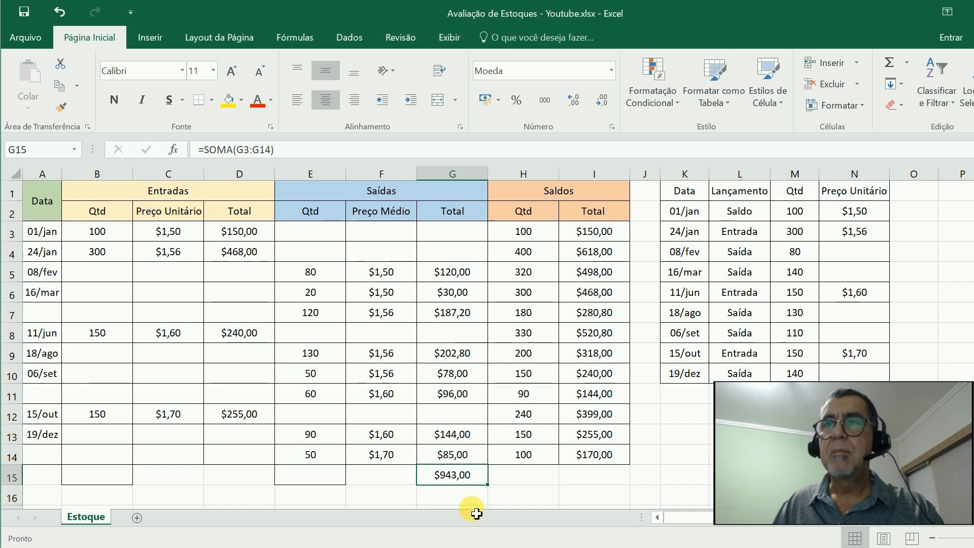
pyautogui.click(455, 495)
pyautogui.press('Up')
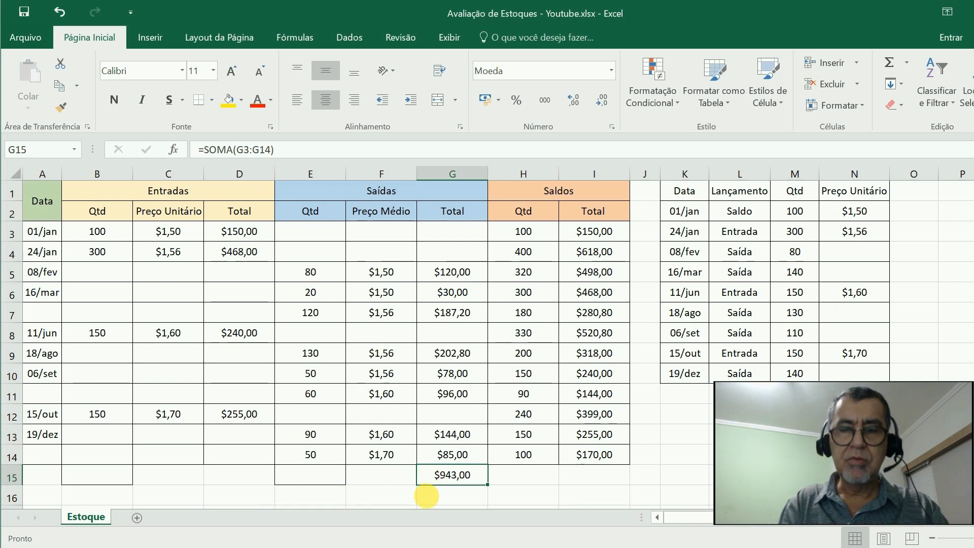
# Copy the sum formula from G15 to D15 to total the entry values
pyautogui.hotkey('ctrl', 'c')
pyautogui.click(244, 485)
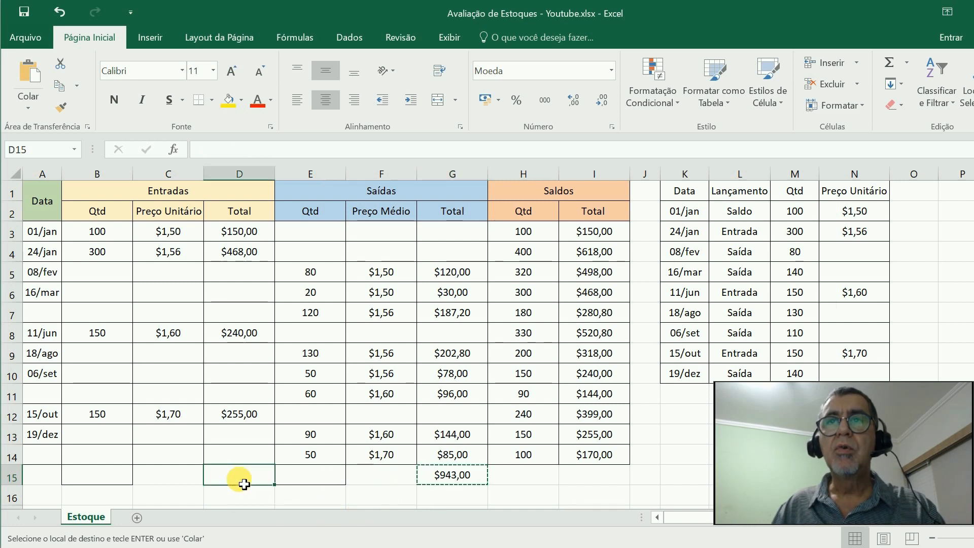
pyautogui.hotkey('ctrl', 'v')
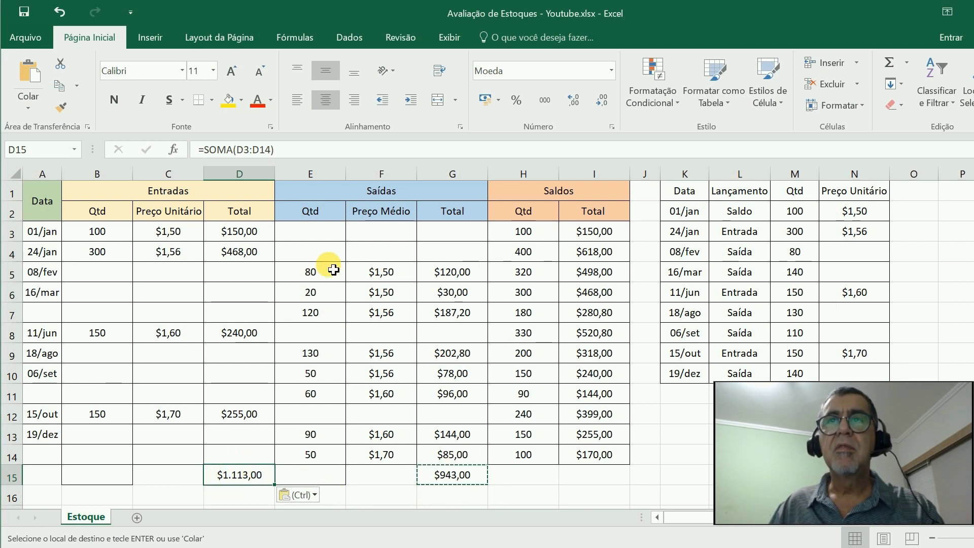
# Sum the output quantities in E15 with the formula =SOMA(E3:E14)
pyautogui.click(321, 479)
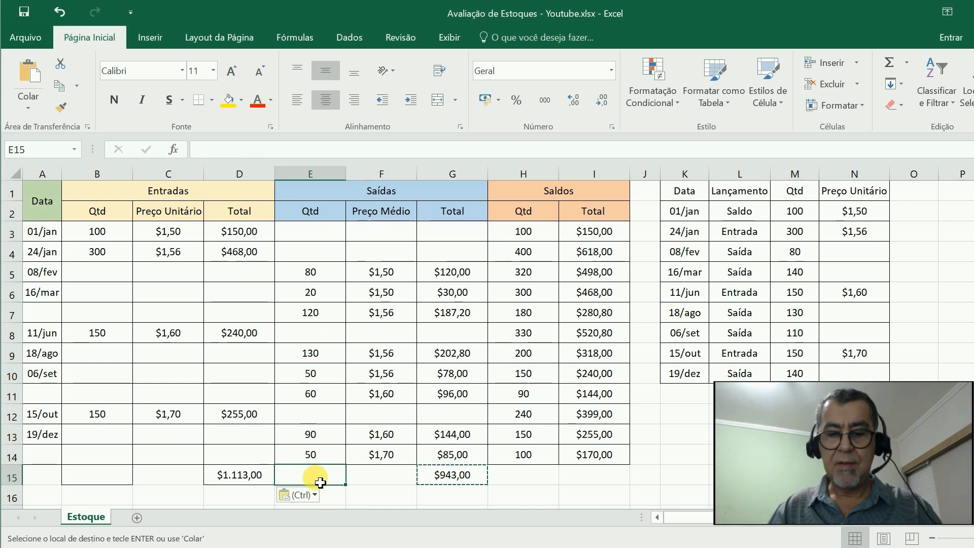
pyautogui.write('=soma(')
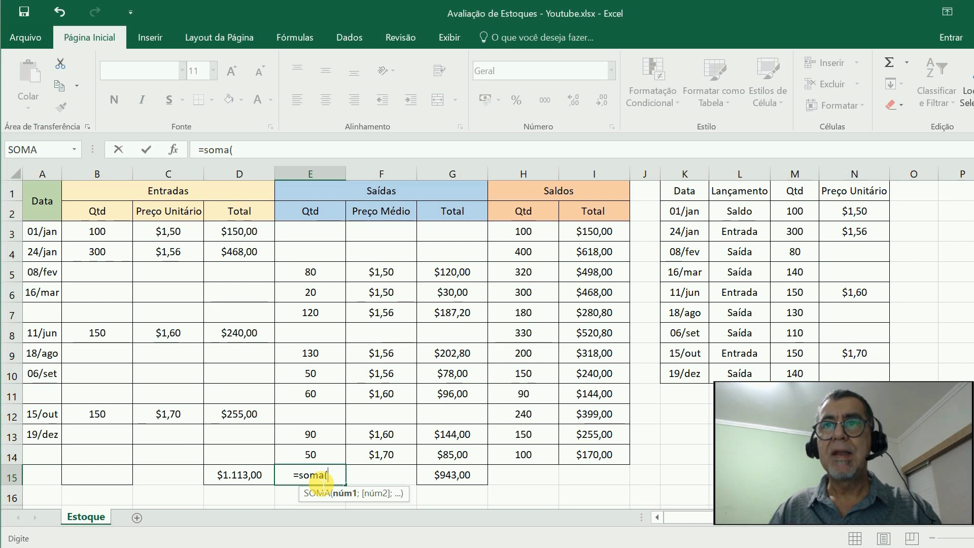
pyautogui.moveTo(305, 235); pyautogui.dragTo(312, 461)
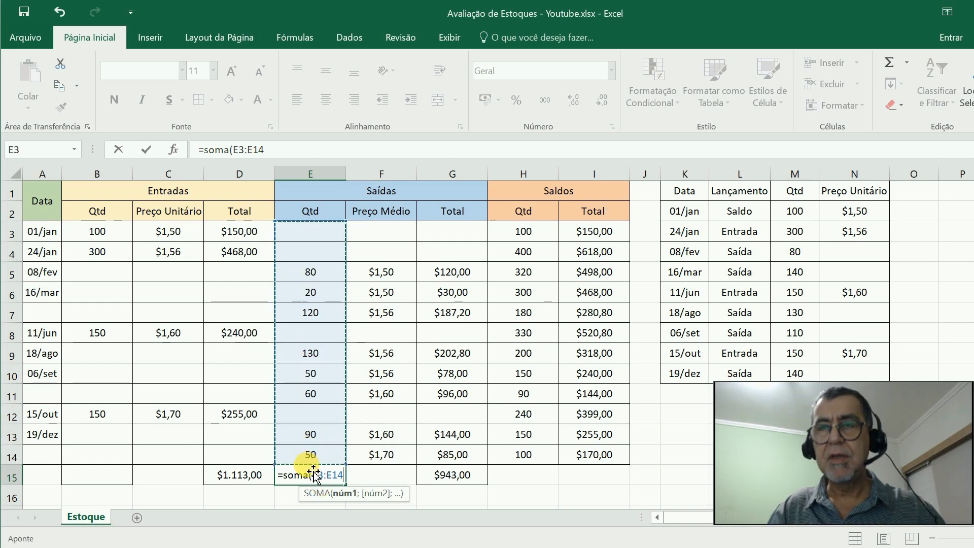
pyautogui.write(')')
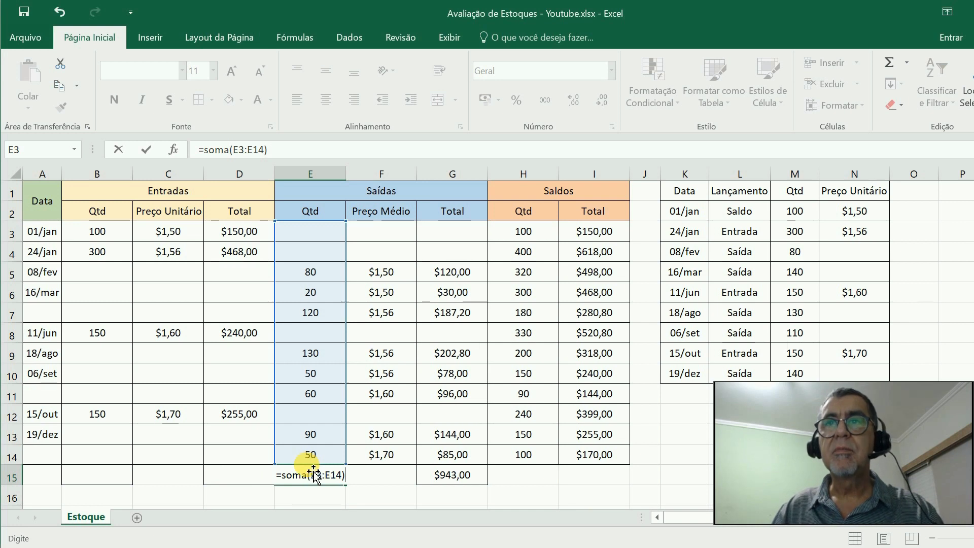
pyautogui.hotkey('ctrl', 'Return')
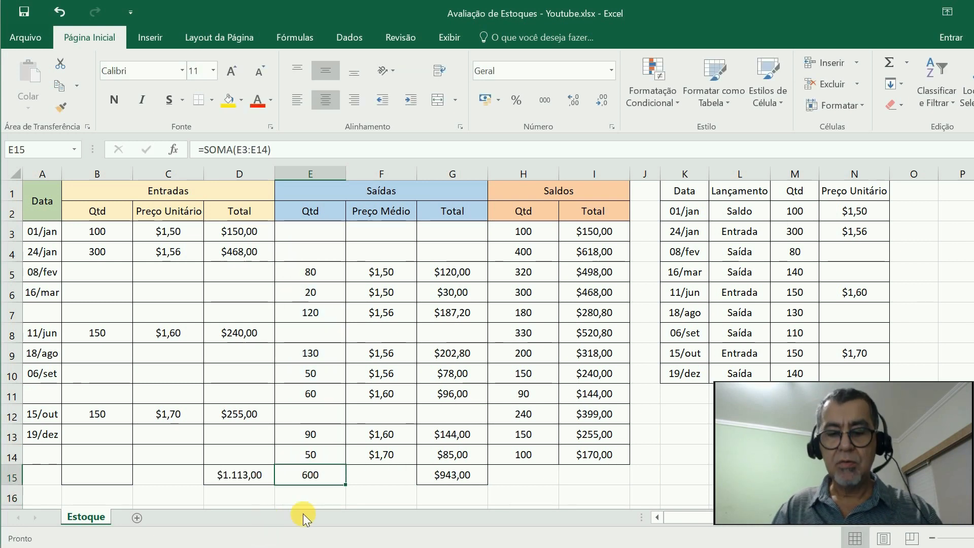
# Copy the quantity sum formula from E15 to B15 to total the entry quantities
pyautogui.hotkey('ctrl', 'c')
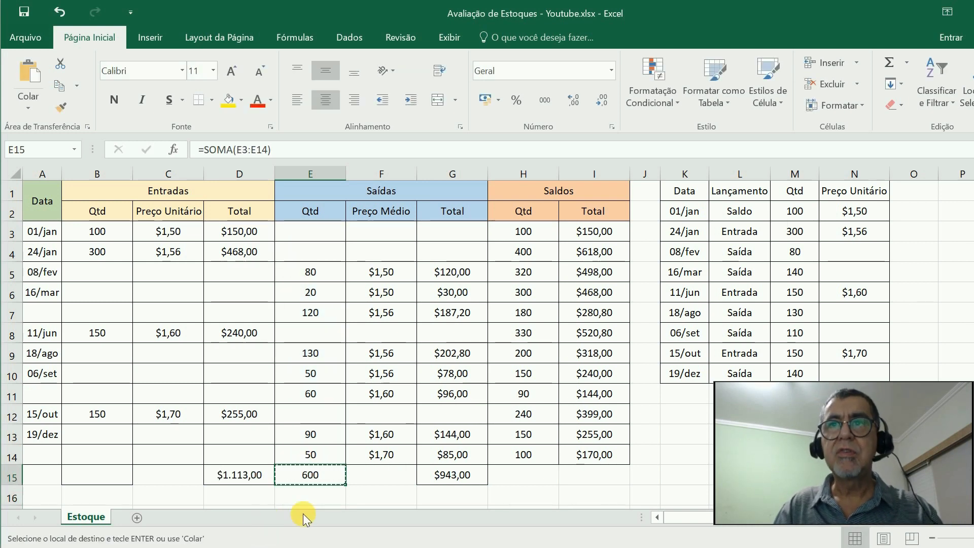
pyautogui.click(95, 483)
pyautogui.hotkey('ctrl', 'v')
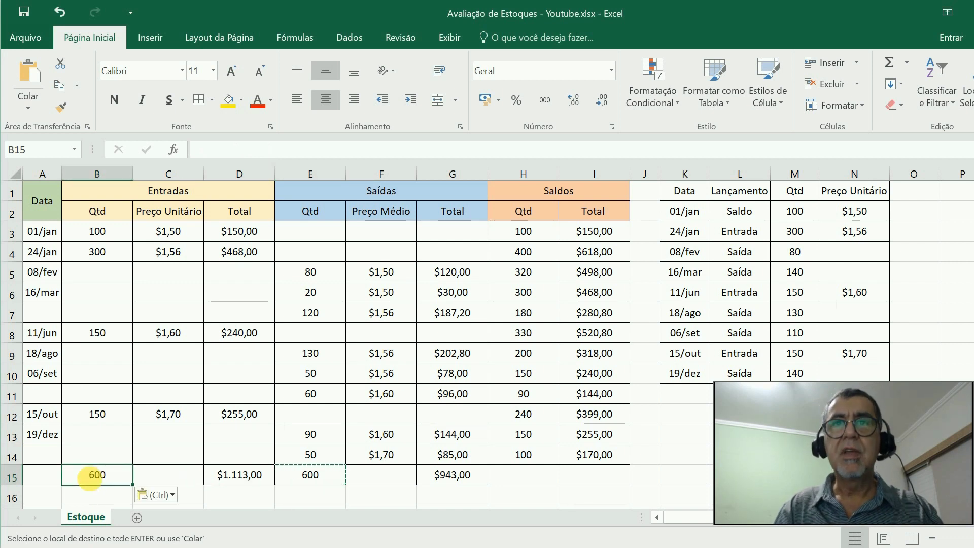